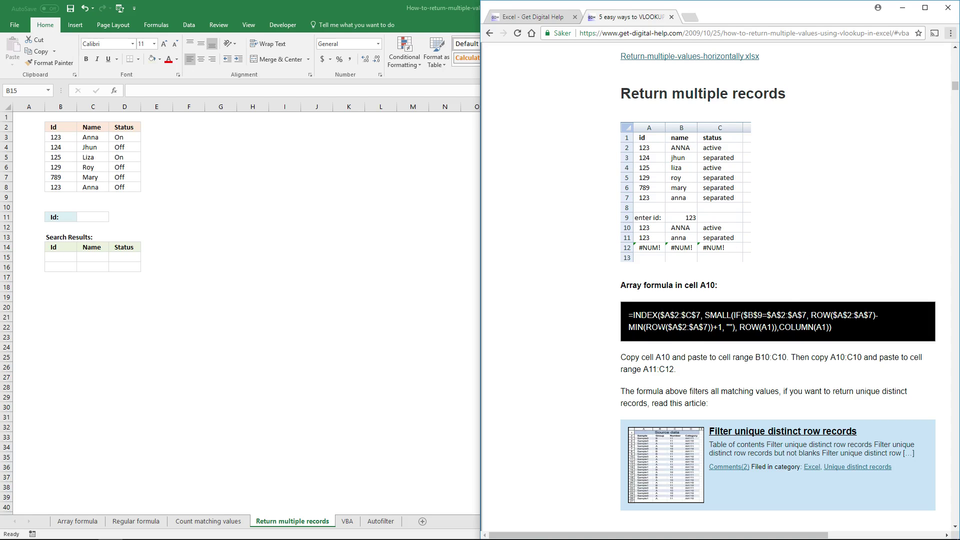
- Copy the "Return multiple records" array formula from the web page and switch to the maximized Excel workbook
{"action": "left_click_drag", "start_coordinate": [629, 315], "coordinate": [824, 325]}
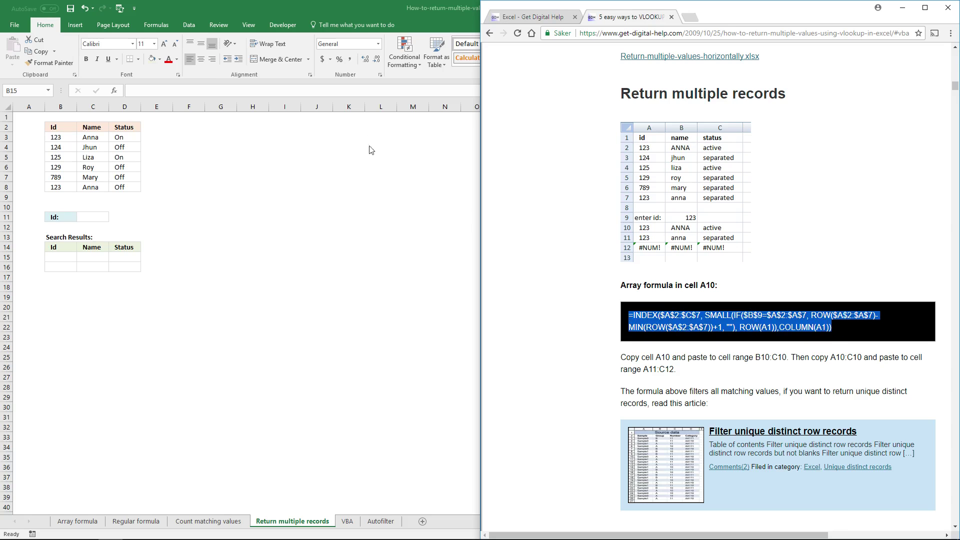
{"action": "double_click", "coordinate": [357, 9]}
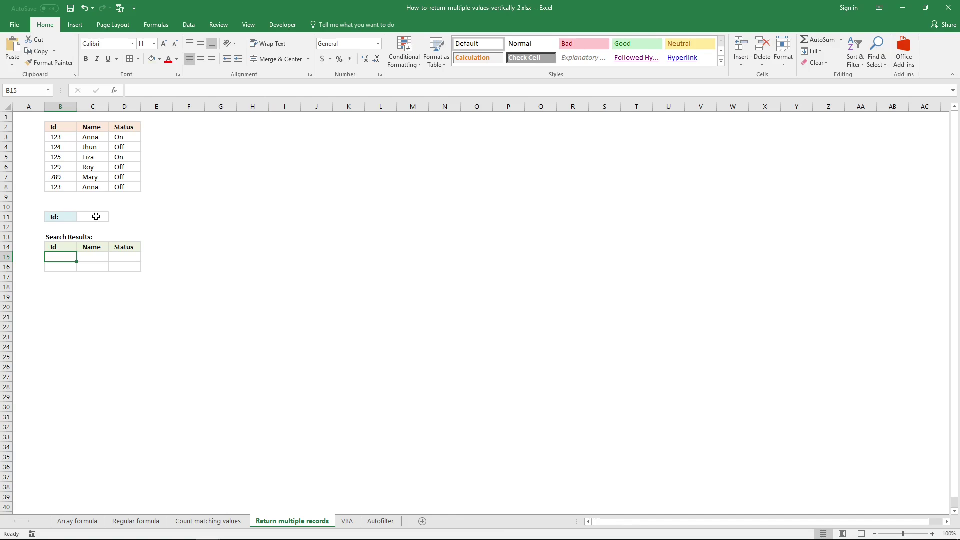
{"action": "left_click", "coordinate": [98, 216]}
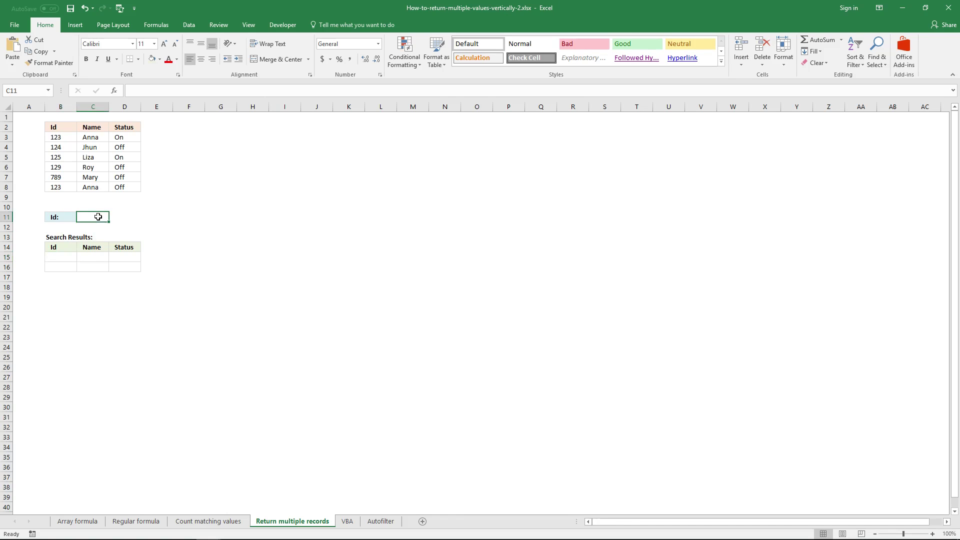
{"action": "left_click", "coordinate": [191, 90]}
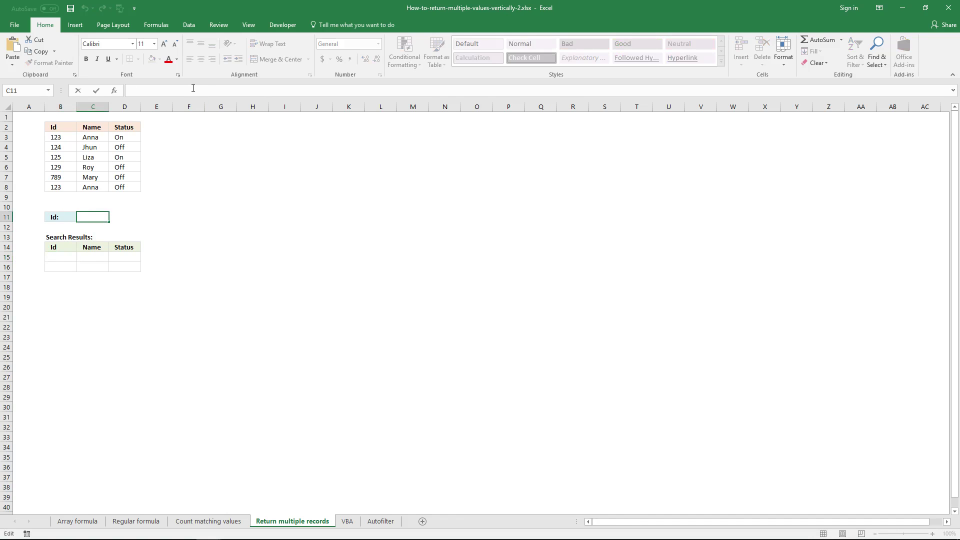
{"action": "type", "text": "=INDEX($A$2:$C$7, SMALL(IF($B$9=$A$2:$A$7, ROW($A$2:$A$7)-MIN(ROW($A$2:$A$7))+1, \"\"), ROW(A1)),COLUMN(A1))"}
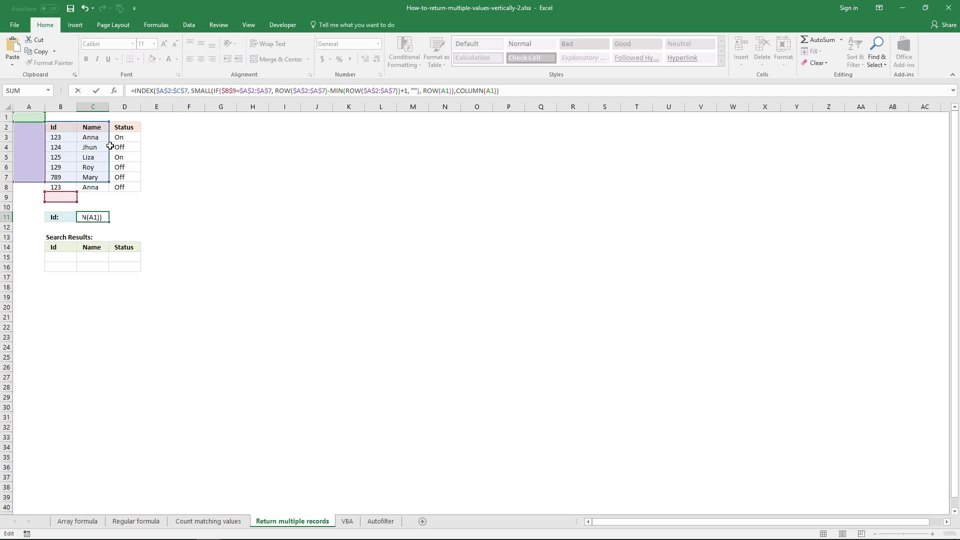
{"action": "left_click_drag", "start_coordinate": [110, 145], "coordinate": [124, 158]}
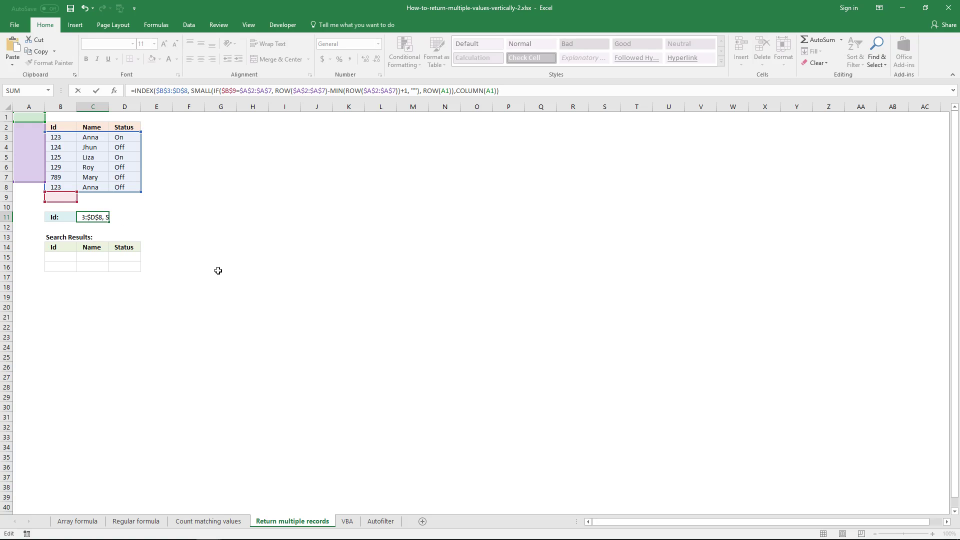
{"action": "key", "text": "Escape"}
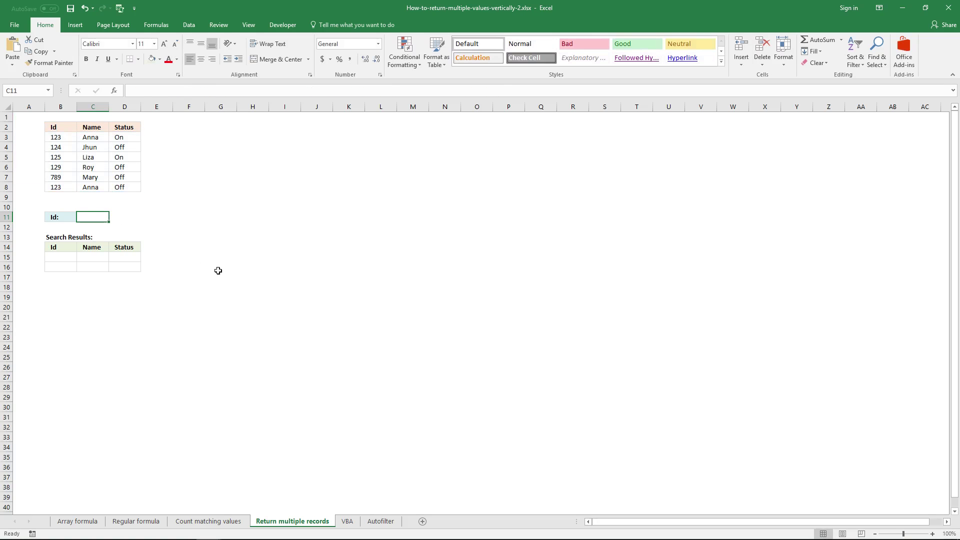
- Enter the copied INDEX/SMALL formula in B15 as an array formula, re-pointing its references to $B$3:$D$8, $C$11 and $B$3:$B$8
{"action": "left_click", "coordinate": [67, 256]}
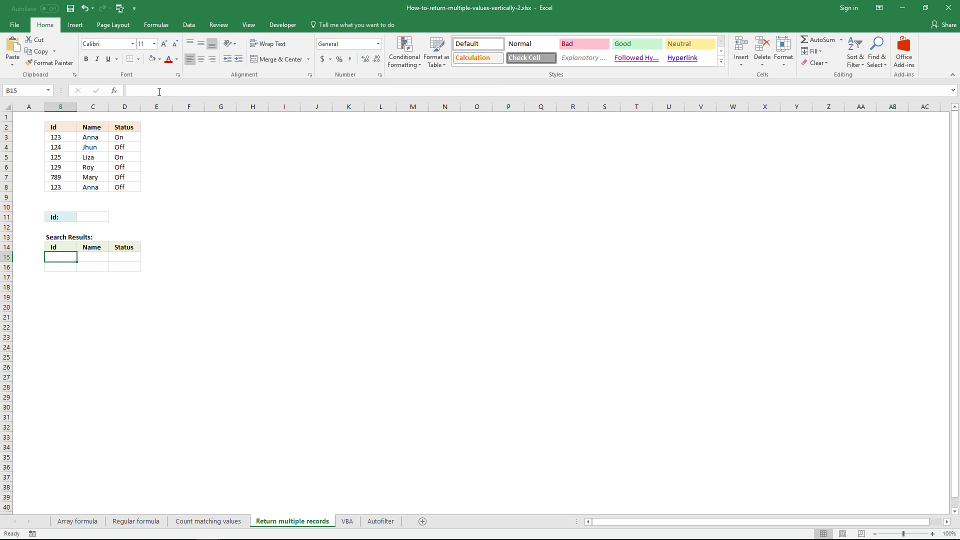
{"action": "left_click", "coordinate": [191, 88]}
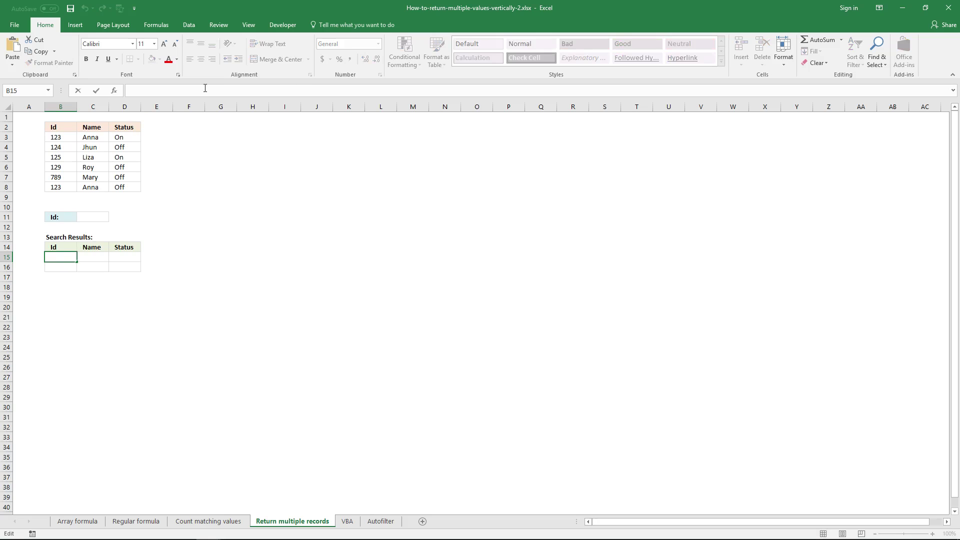
{"action": "type", "text": "=INDEX($A$2:$C$7, SMALL(IF($B$9=$A$2:$A$7, ROW($A$2:$A$7)-MIN(ROW($A$2:$A$7))+1, \"\"), ROW(A1)),COLUMN(A1))"}
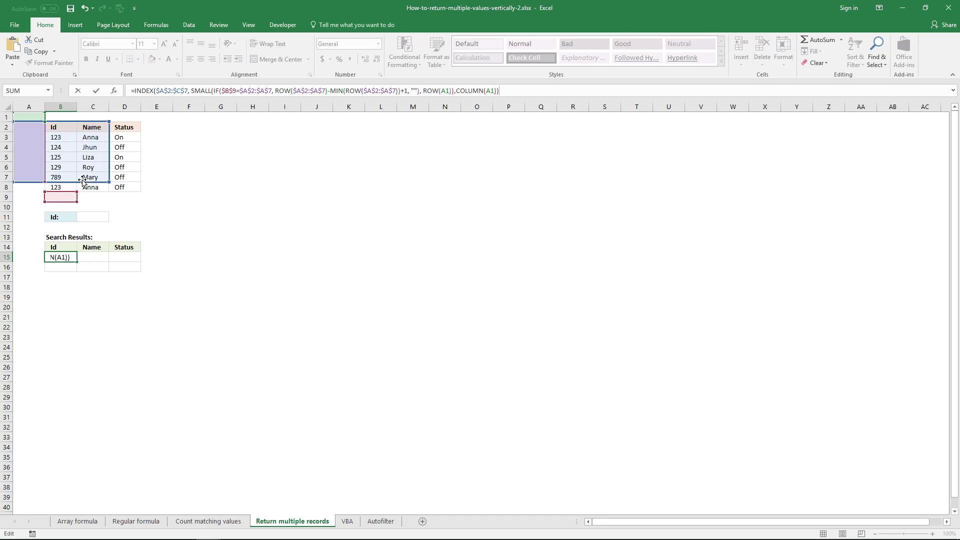
{"action": "left_click_drag", "start_coordinate": [81, 181], "coordinate": [127, 188]}
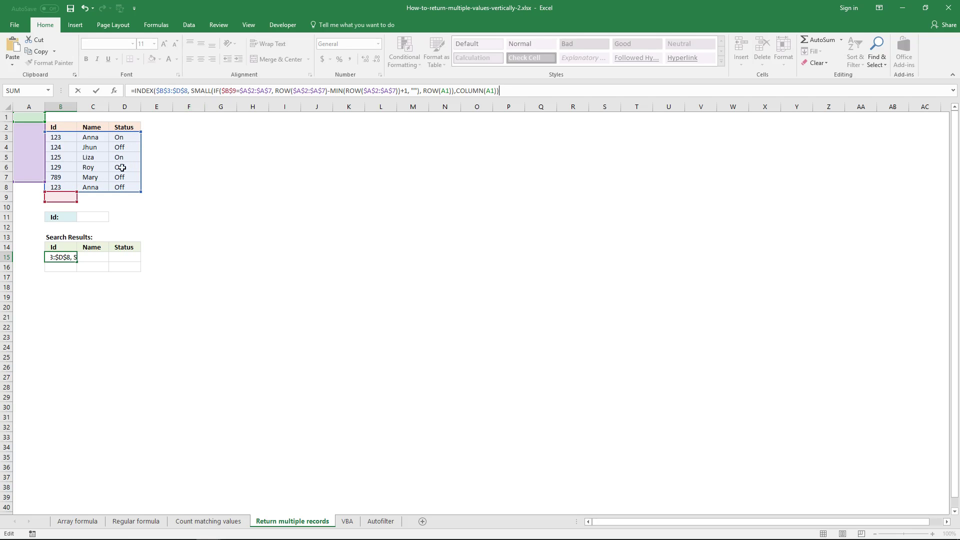
{"action": "left_click_drag", "start_coordinate": [65, 202], "coordinate": [93, 219]}
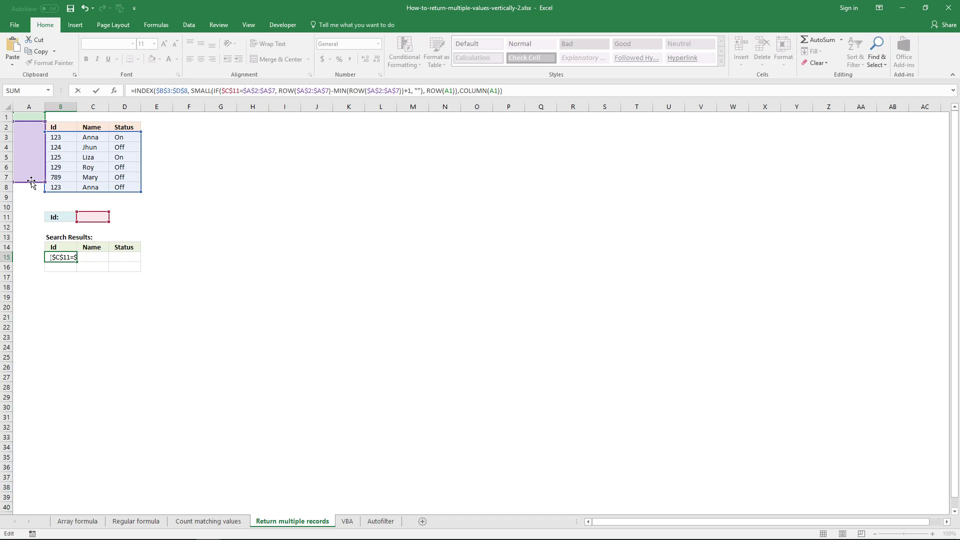
{"action": "left_click_drag", "start_coordinate": [31, 181], "coordinate": [54, 189]}
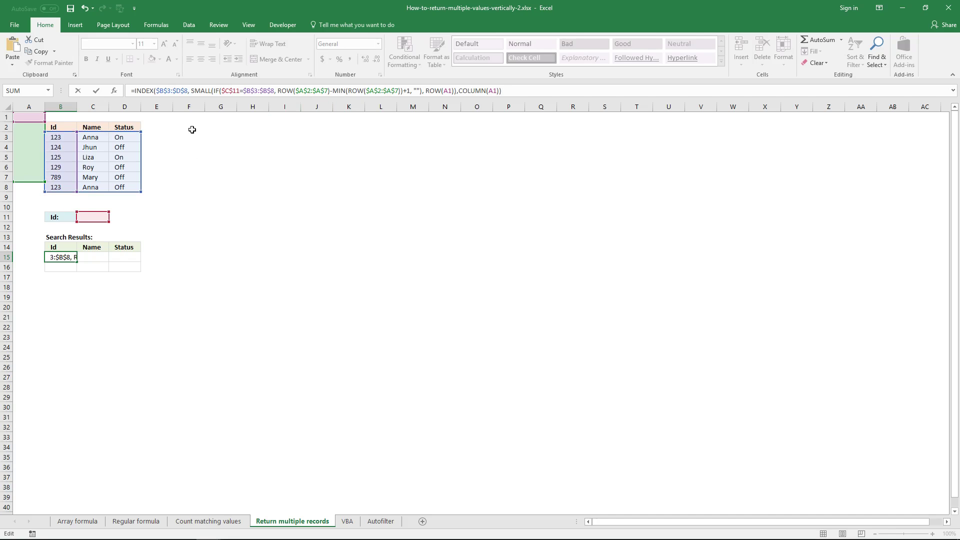
{"action": "left_click_drag", "start_coordinate": [28, 183], "coordinate": [55, 190]}
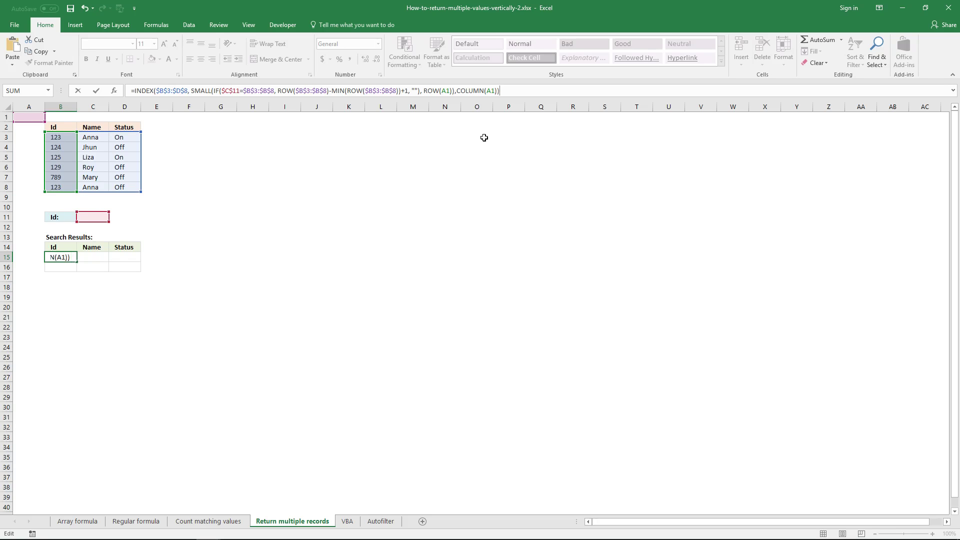
{"action": "key", "text": "ctrl+shift+Return"}
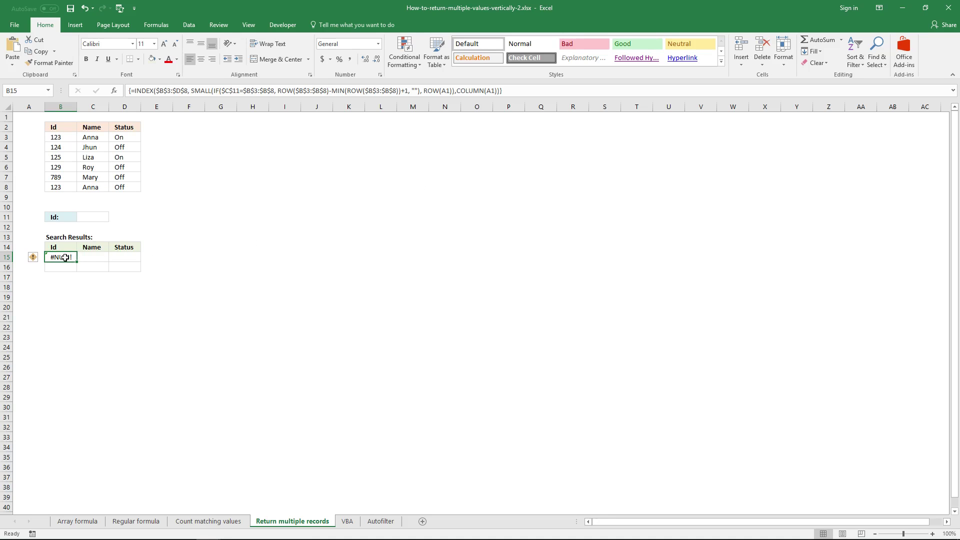
- Enter 123 as the search Id in cell C11
{"action": "left_click", "coordinate": [91, 220]}
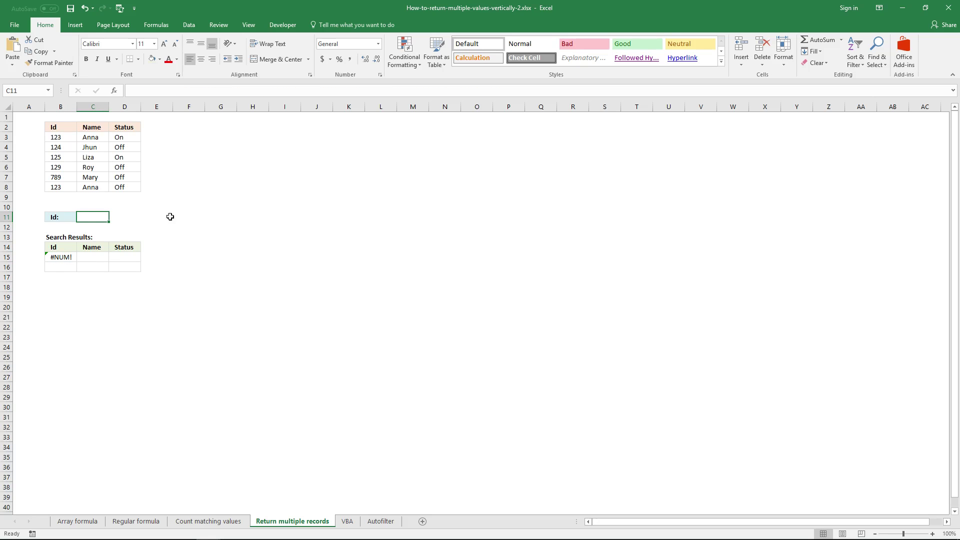
{"action": "type", "text": "123"}
{"action": "key", "text": "Return"}
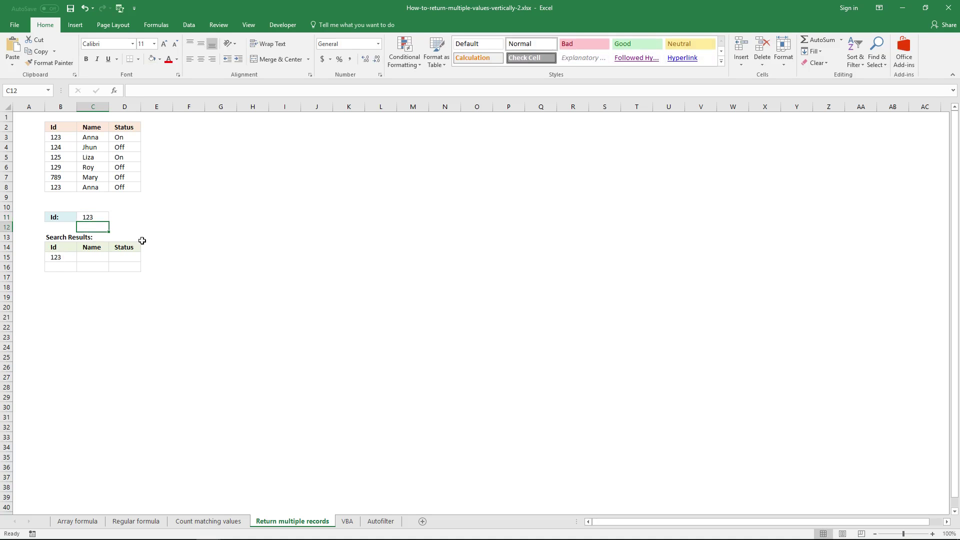
- Fill the array formula from B15 across to D15 and down to row 16 of the search results
{"action": "left_click", "coordinate": [60, 258]}
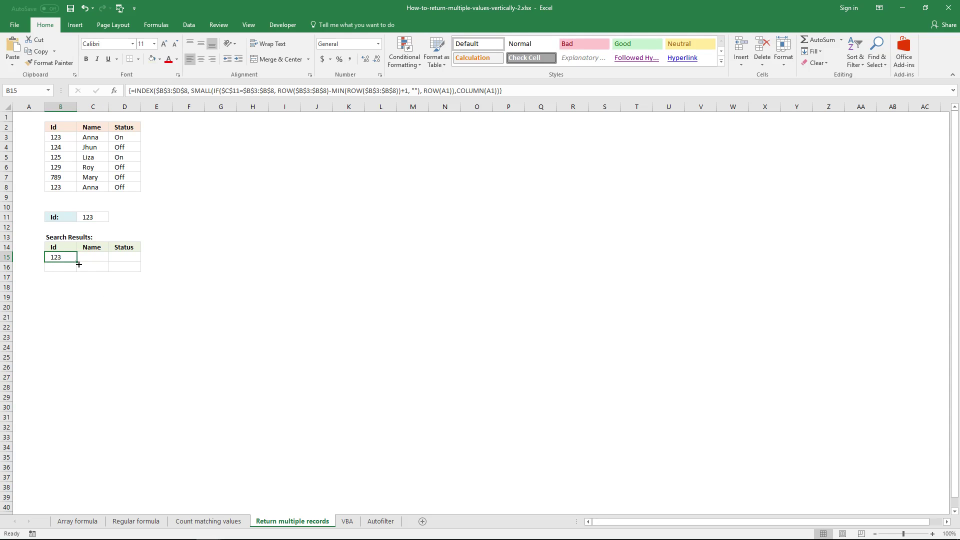
{"action": "left_click_drag", "start_coordinate": [76, 261], "coordinate": [136, 262]}
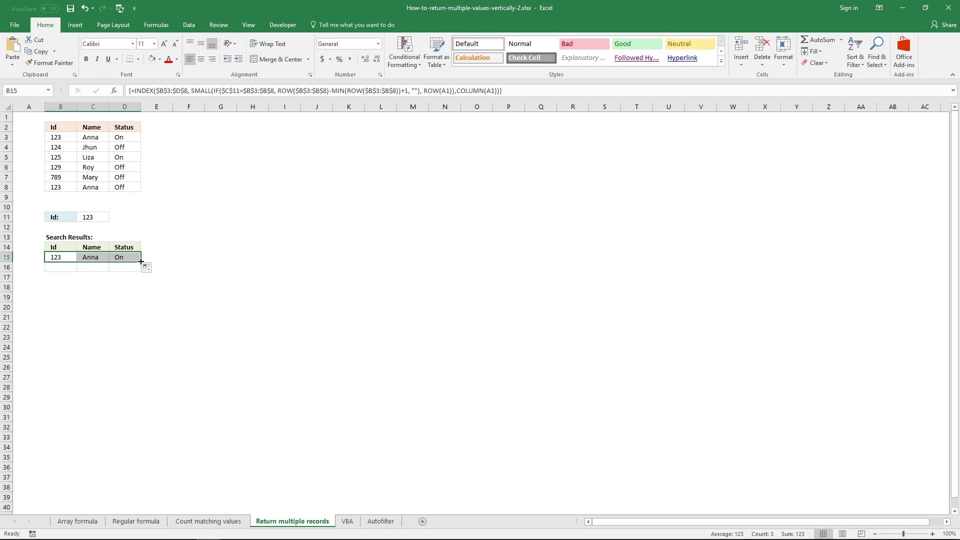
{"action": "left_click_drag", "start_coordinate": [140, 261], "coordinate": [141, 271]}
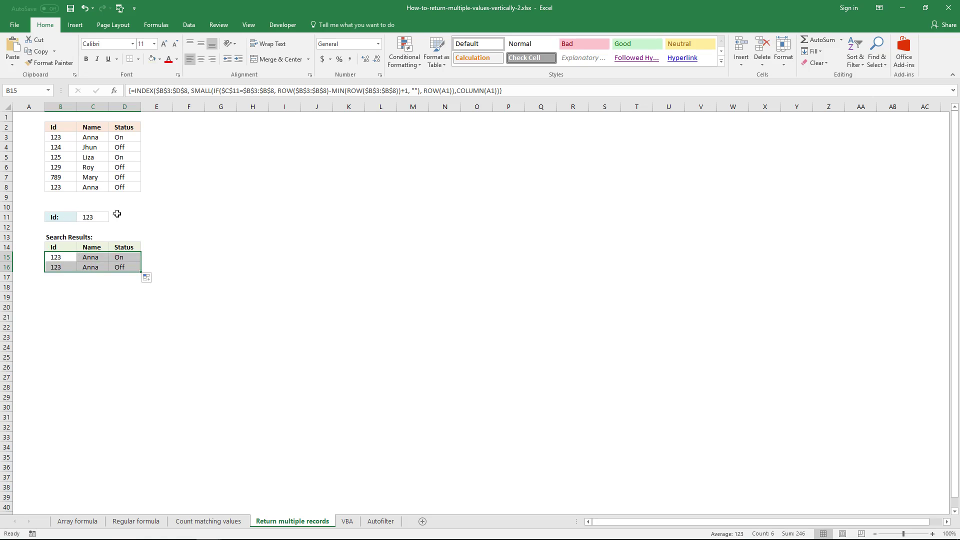
{"action": "left_click", "coordinate": [55, 136]}
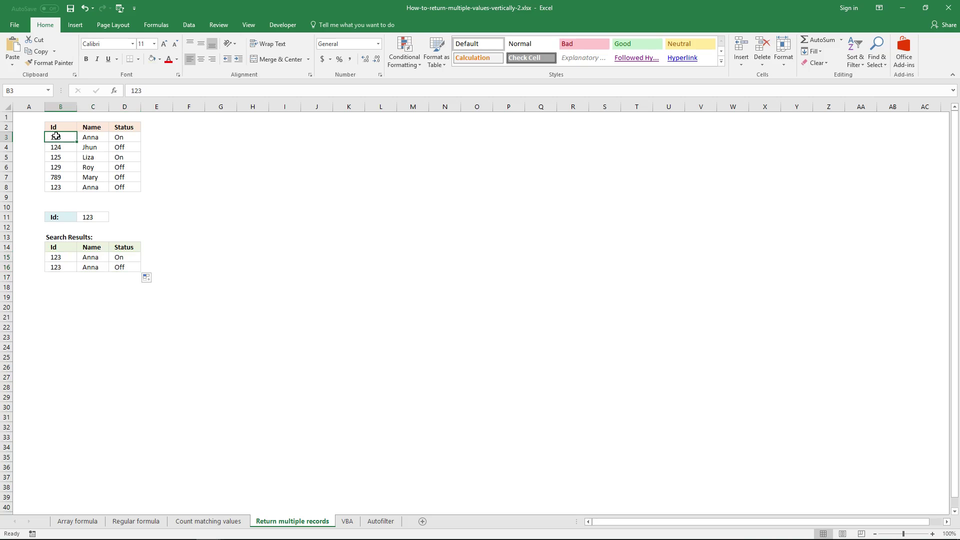
{"action": "left_click", "coordinate": [61, 188]}
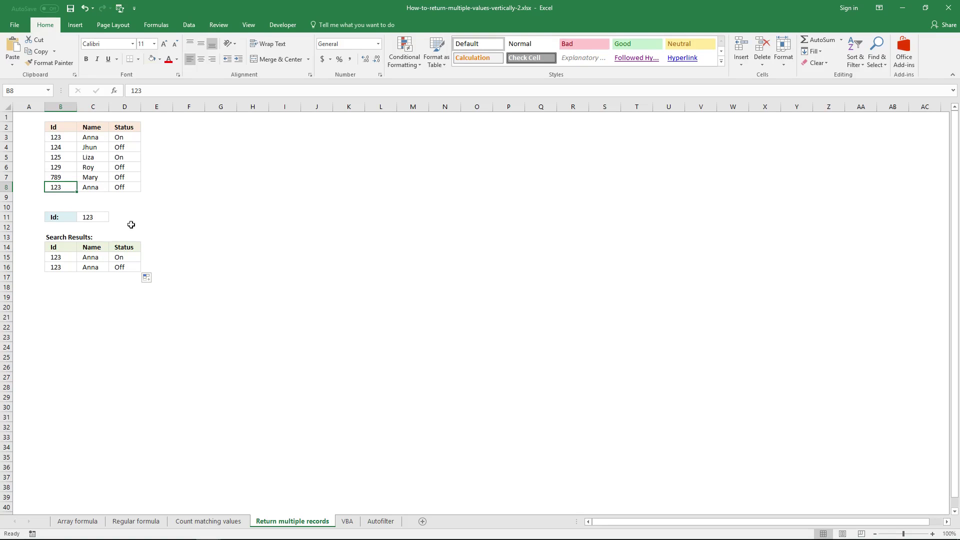
- Enter the array formula =$C$11=$B$3:$B$8 in cell F3, using absolute references
{"action": "left_click", "coordinate": [189, 137]}
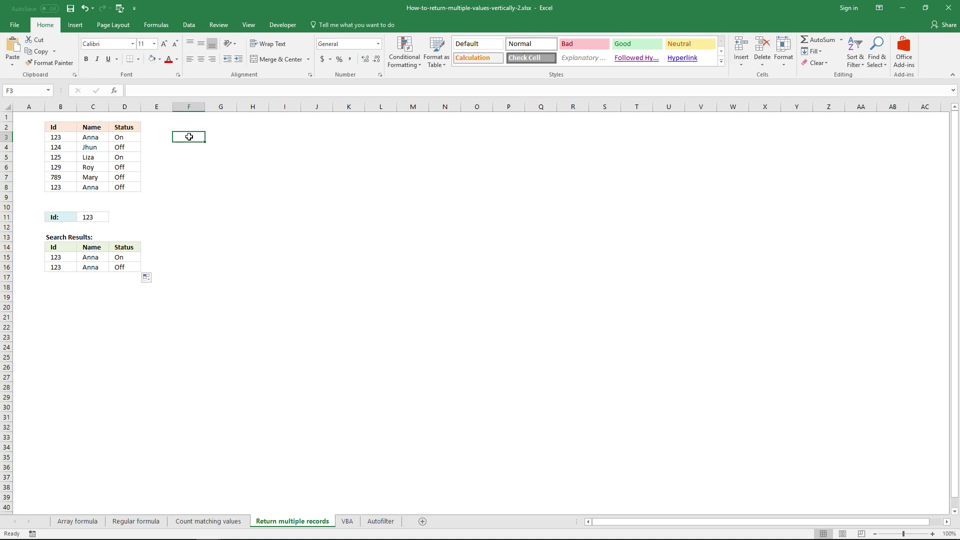
{"action": "type", "text": "="}
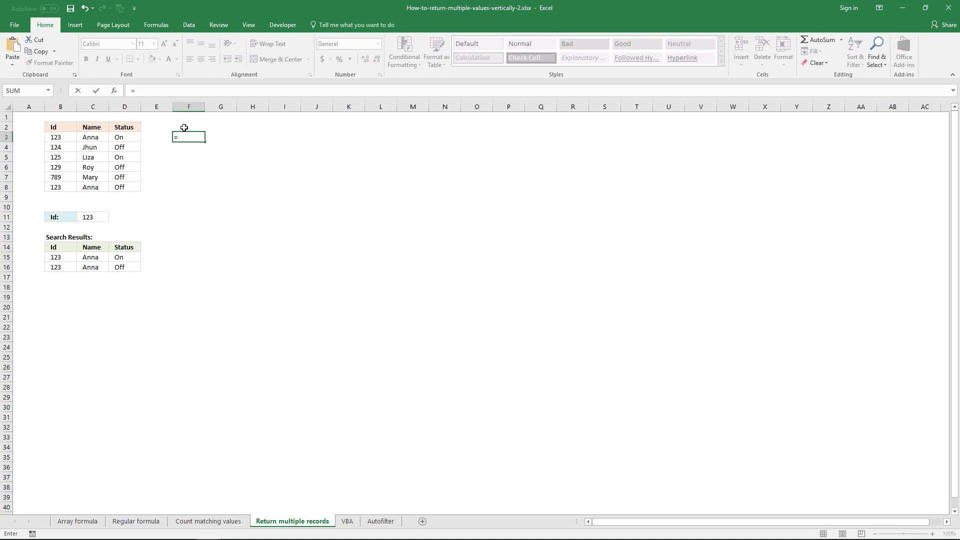
{"action": "left_click", "coordinate": [93, 217]}
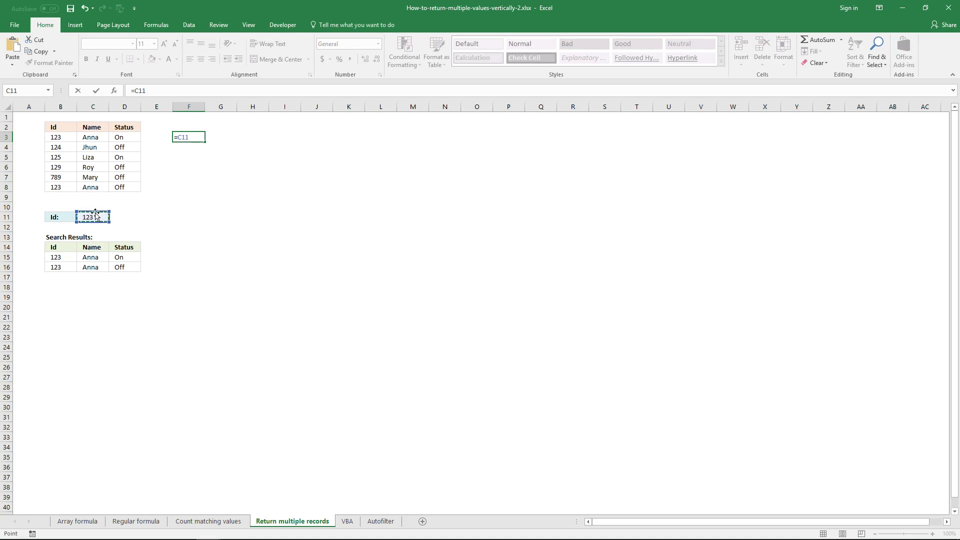
{"action": "type", "text": "="}
{"action": "left_click_drag", "start_coordinate": [67, 138], "coordinate": [73, 186]}
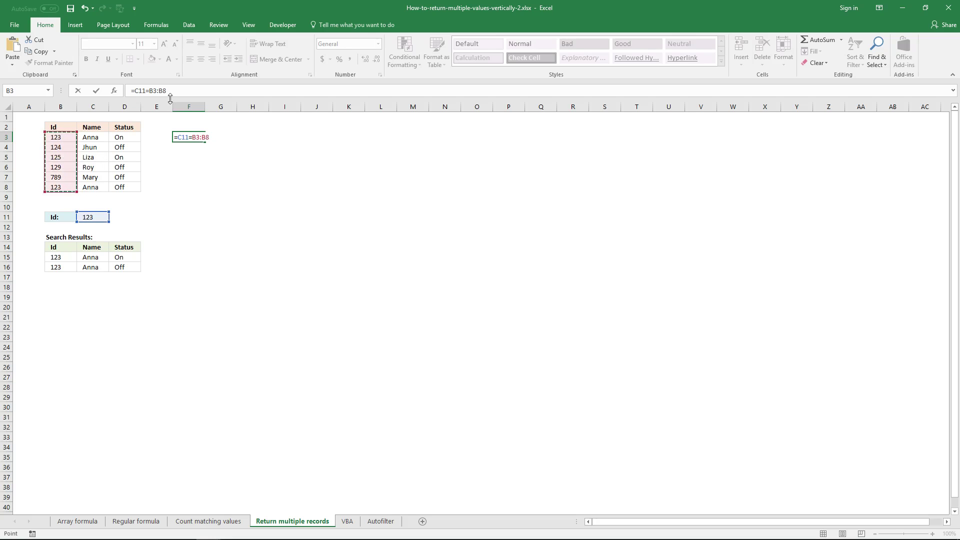
{"action": "left_click", "coordinate": [190, 90]}
{"action": "key", "text": "F4"}
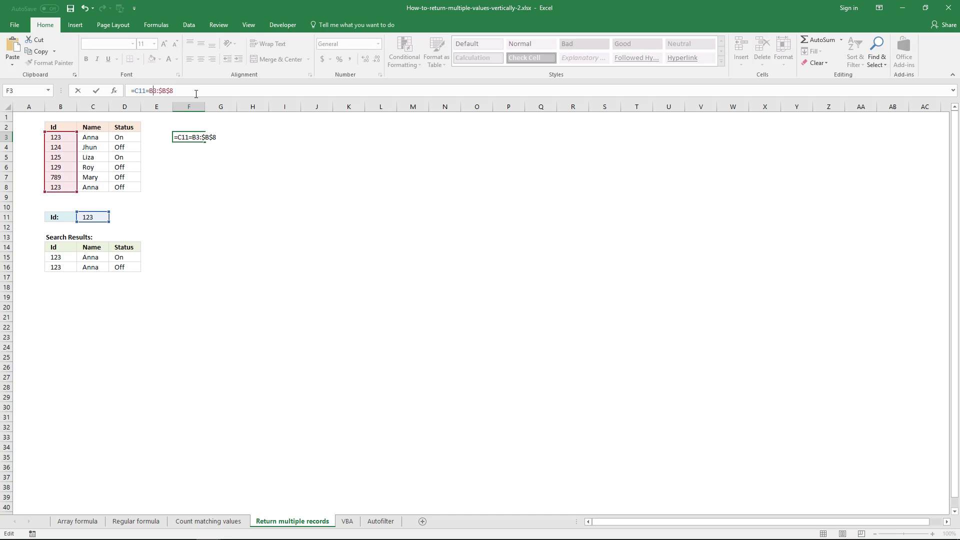
{"action": "key", "text": "F4"}
{"action": "left_click", "coordinate": [139, 92]}
{"action": "key", "text": "F4"}
{"action": "key", "text": "Right"}
{"action": "key", "text": "ctrl+shift+Return"}
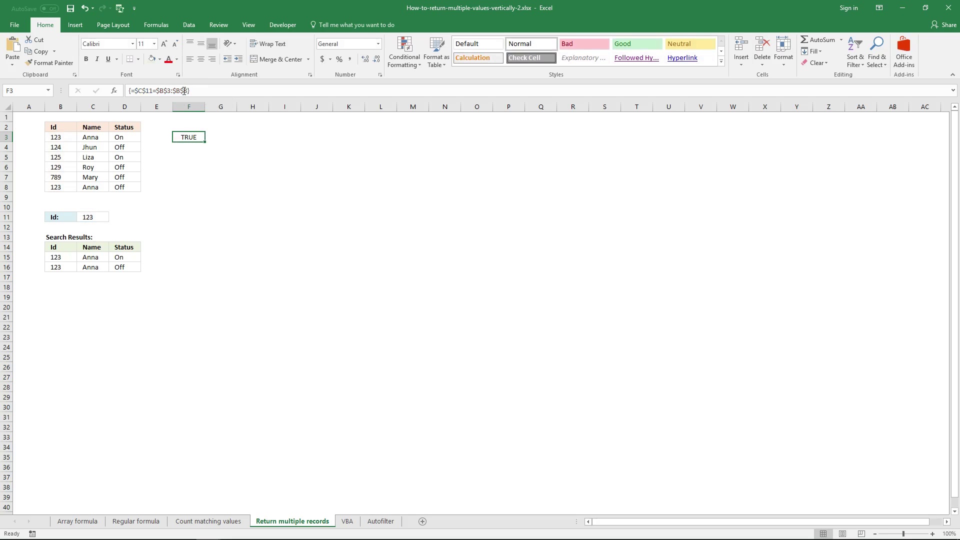
- Extend the comparison array formula over the range F3:F8
{"action": "left_click_drag", "start_coordinate": [193, 136], "coordinate": [188, 187]}
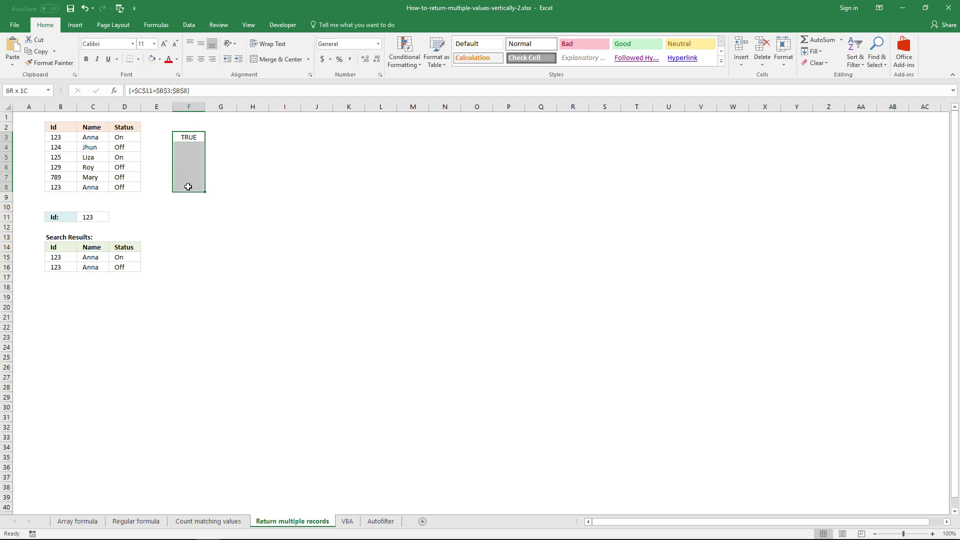
{"action": "left_click", "coordinate": [198, 90]}
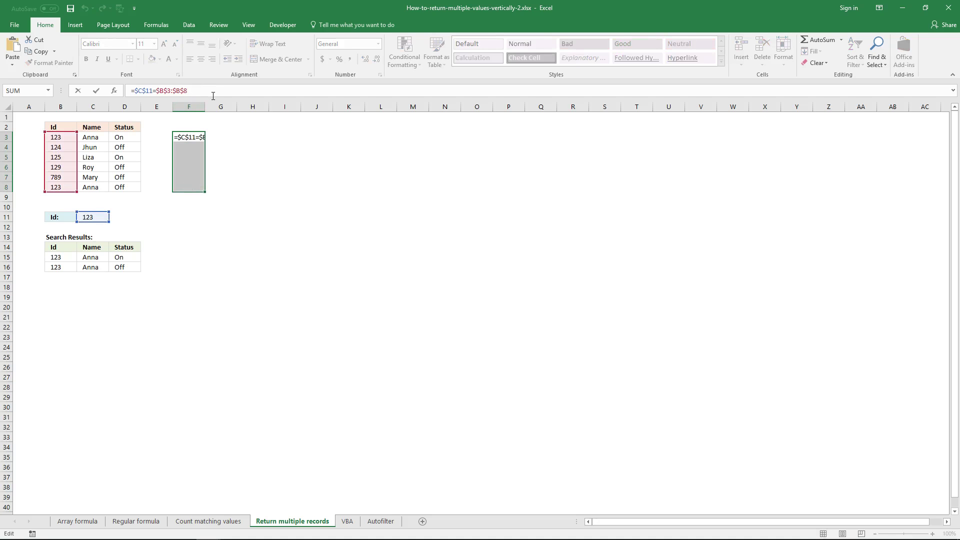
{"action": "key", "text": "ctrl+shift+Return"}
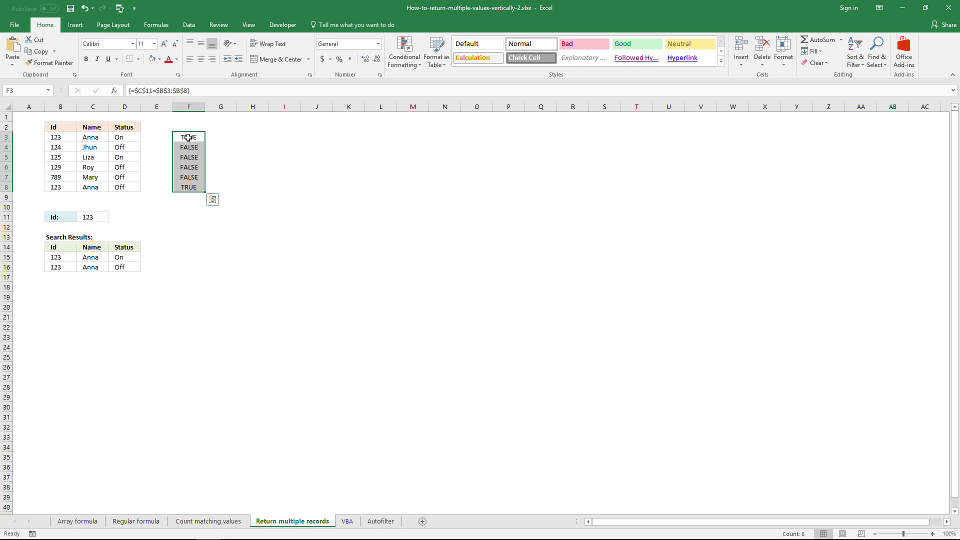
- Check the comparison results in column F against the Ids in column B of the table
{"action": "left_click", "coordinate": [193, 137]}
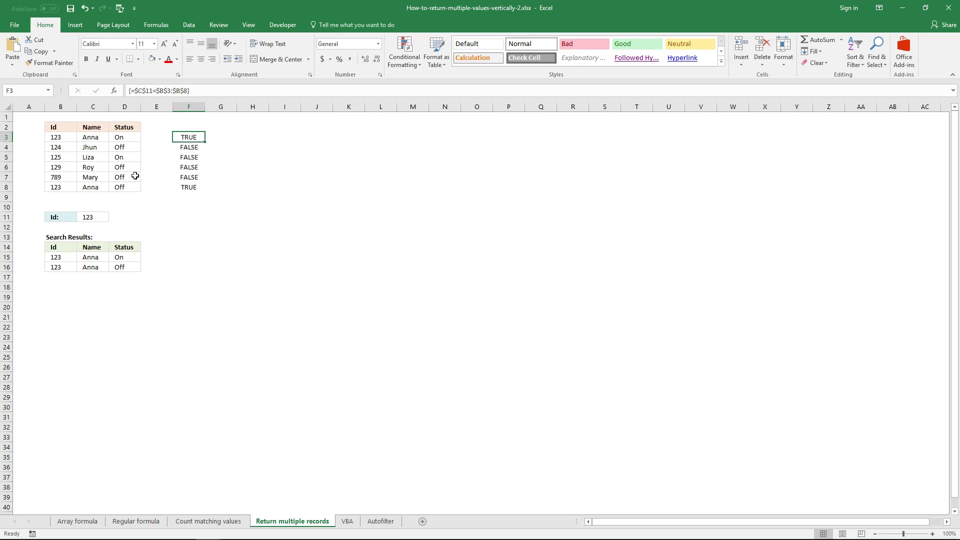
{"action": "left_click", "coordinate": [184, 147]}
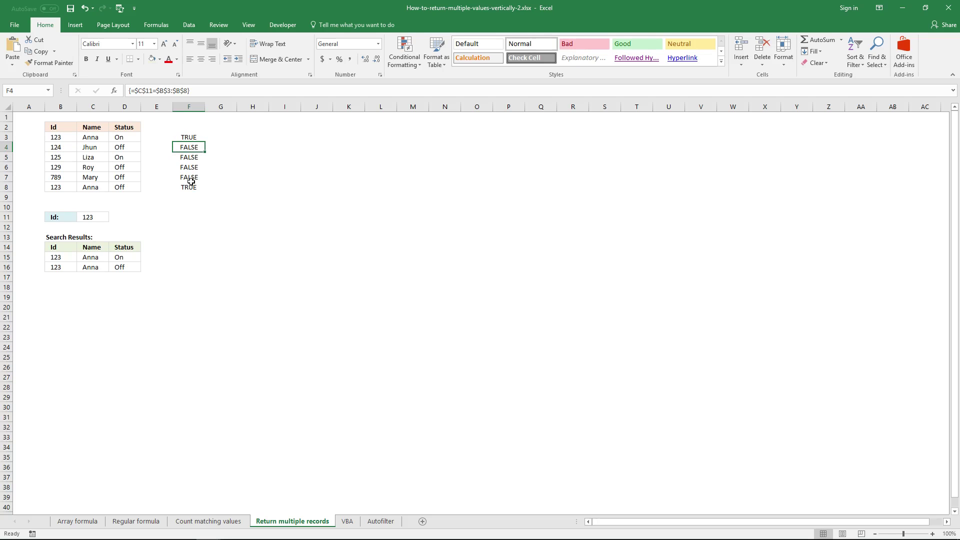
{"action": "left_click", "coordinate": [59, 157]}
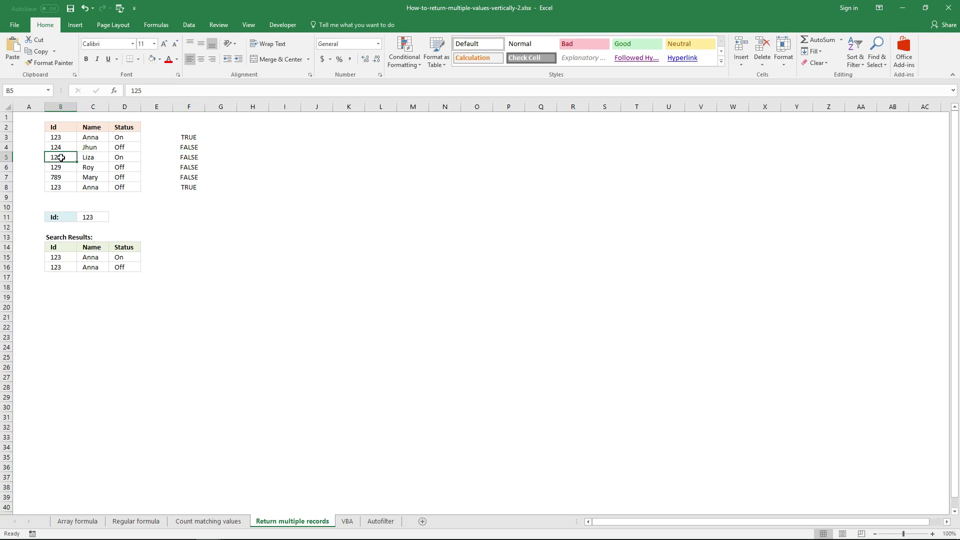
{"action": "left_click", "coordinate": [63, 168]}
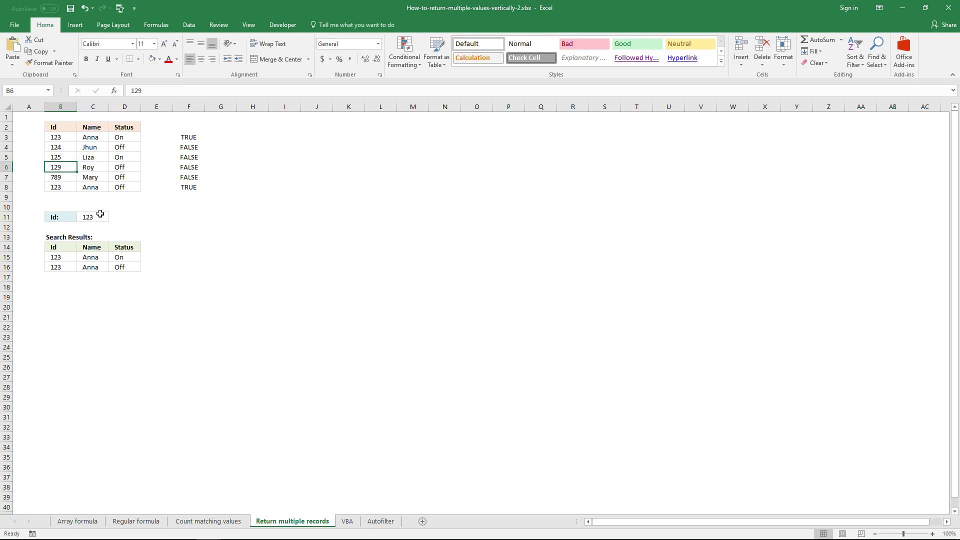
- Compare the Ids in B7 and B8 with the search Id in C11 and the comparison result in F8
{"action": "left_click", "coordinate": [67, 178]}
{"action": "left_click", "coordinate": [69, 188]}
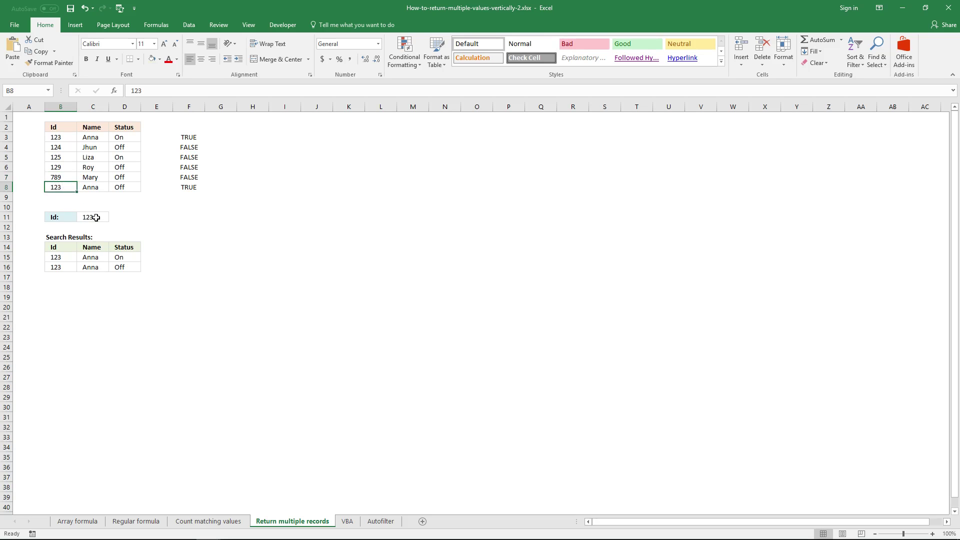
{"action": "left_click", "coordinate": [183, 189]}
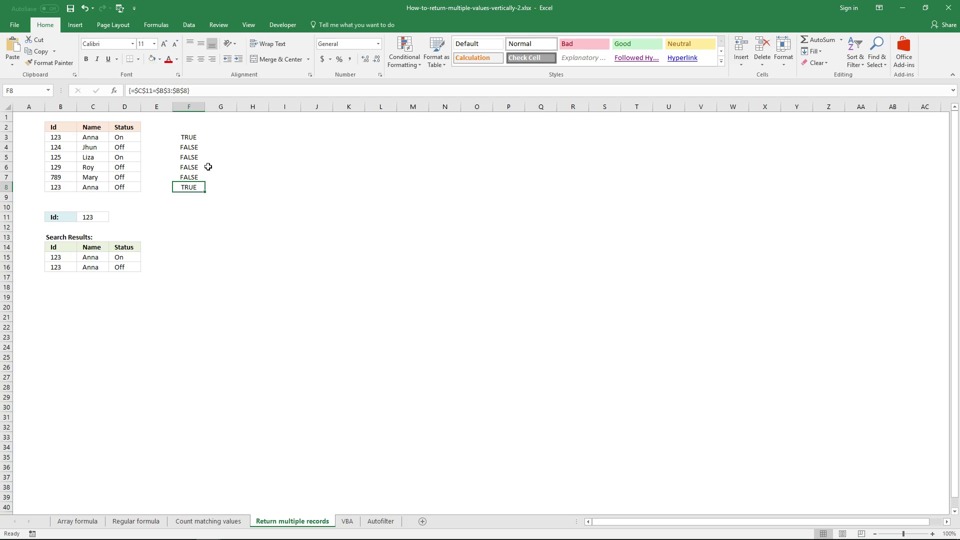
- Start an IF formula in G3 with the logical test $C$11=$B$3:$B$8, using absolute references
{"action": "left_click", "coordinate": [216, 136]}
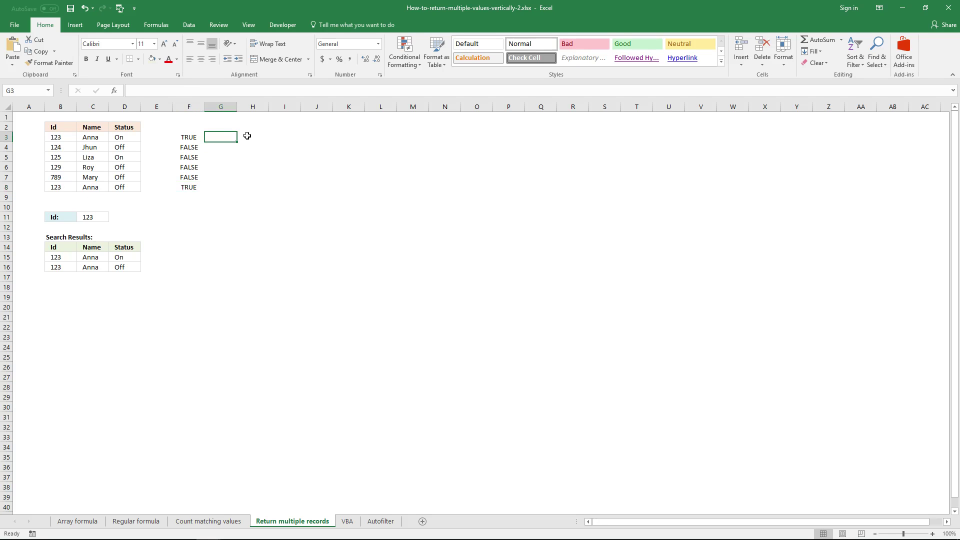
{"action": "type", "text": "=IF("}
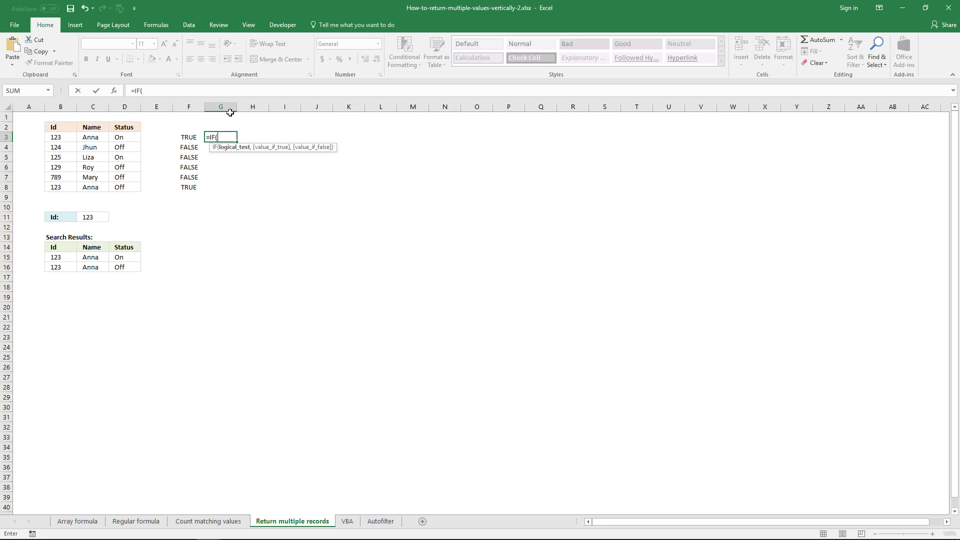
{"action": "type", "text": "=INDEX($A$2:$C$7, SMALL(IF($B$9=$A$2:$A$7, ROW($A$2:$A$7)-MIN(ROW($A$2:$A$7))+1, \"\"), ROW(A1)),COLUMN(A1))"}
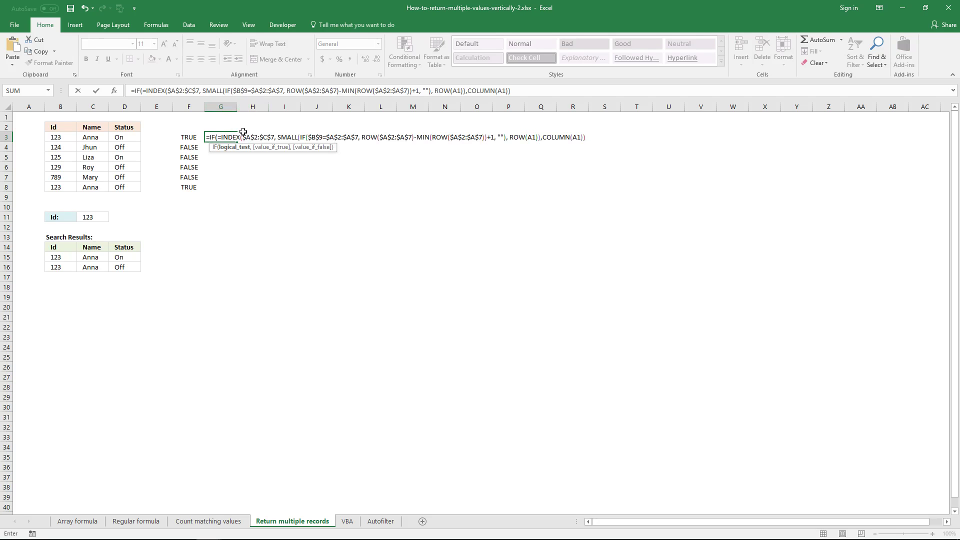
{"action": "key", "text": "ctrl+z"}
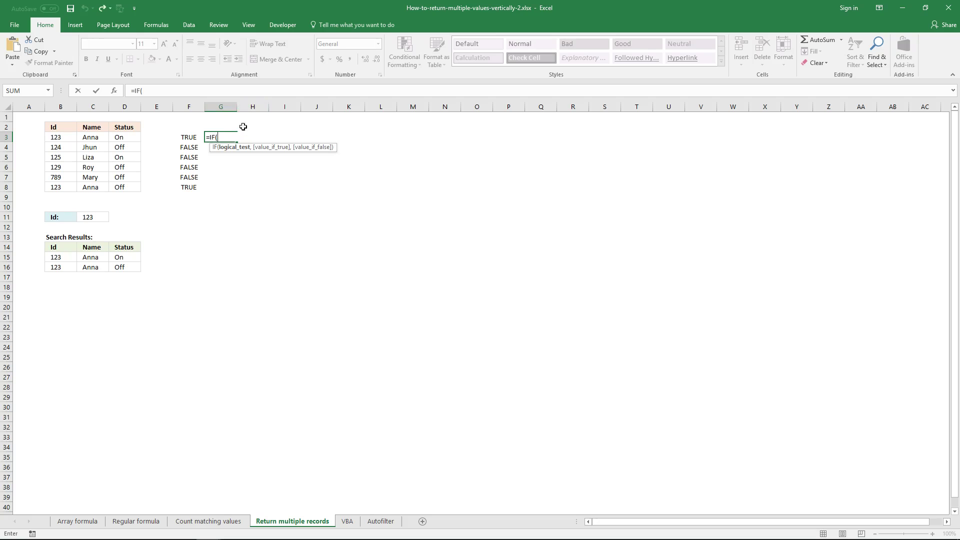
{"action": "left_click", "coordinate": [91, 215]}
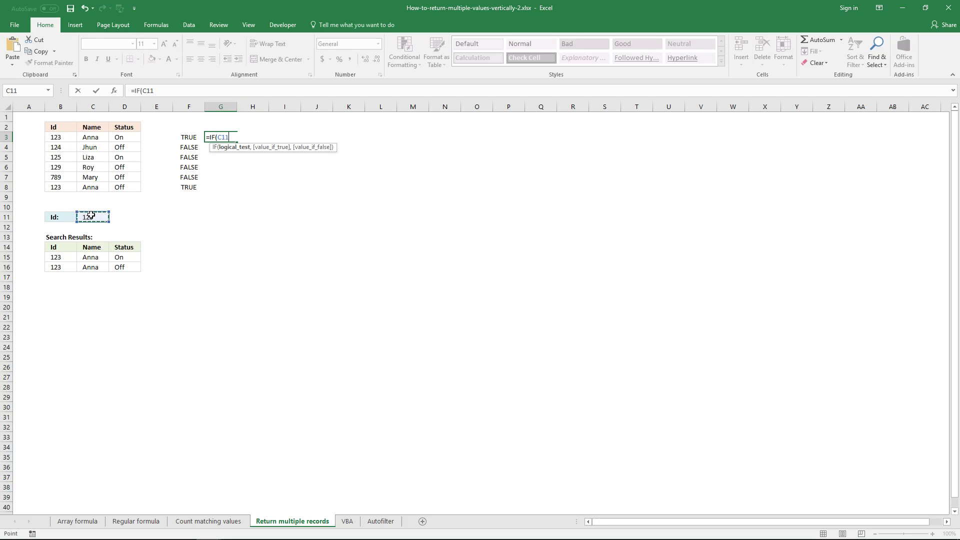
{"action": "key", "text": "F4"}
{"action": "type", "text": "="}
{"action": "left_click_drag", "start_coordinate": [64, 139], "coordinate": [64, 185]}
{"action": "key", "text": "F4"}
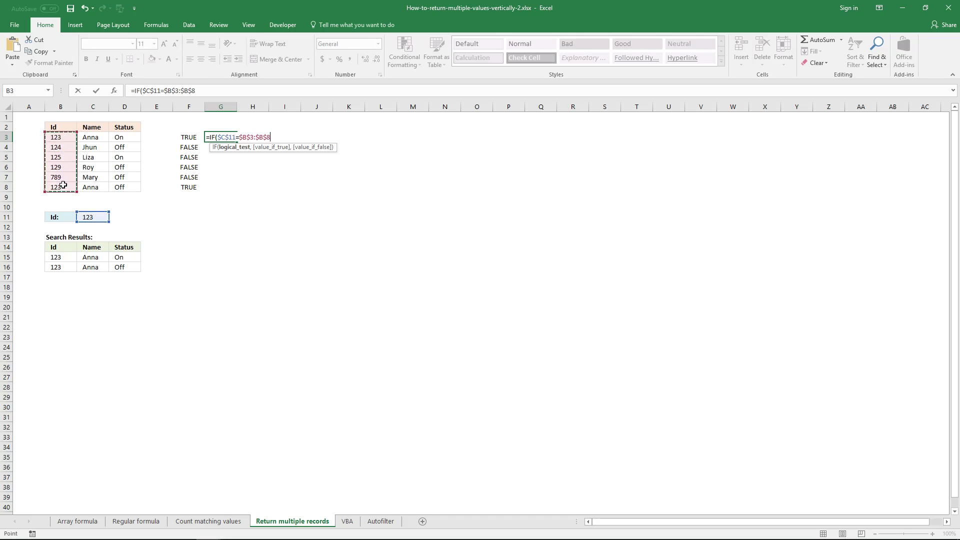
{"action": "type", "text": ","}
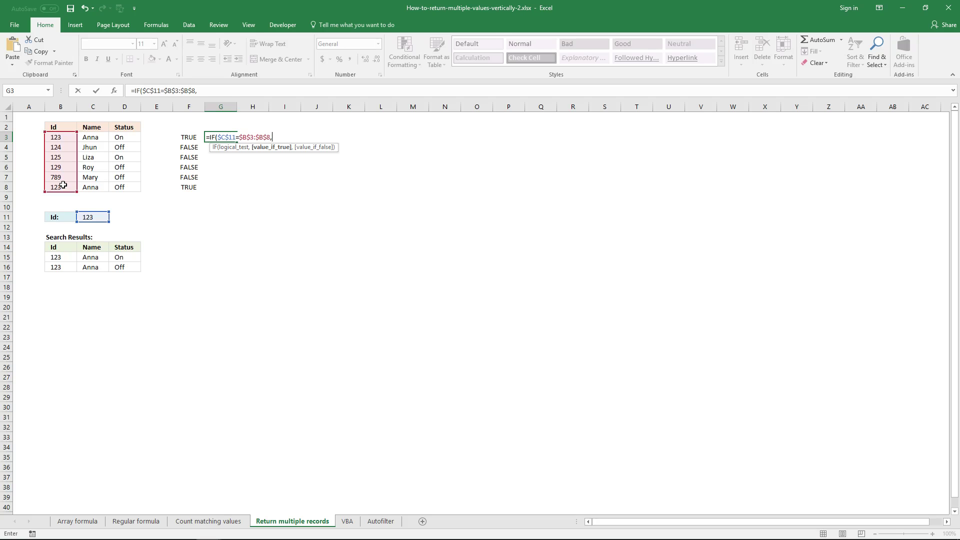
- Add MATCH(ROW($B$3:$B$8),ROW($B$3:$B$8)) as the value-if-true argument of the IF formula in G3
{"action": "type", "text": "MA"}
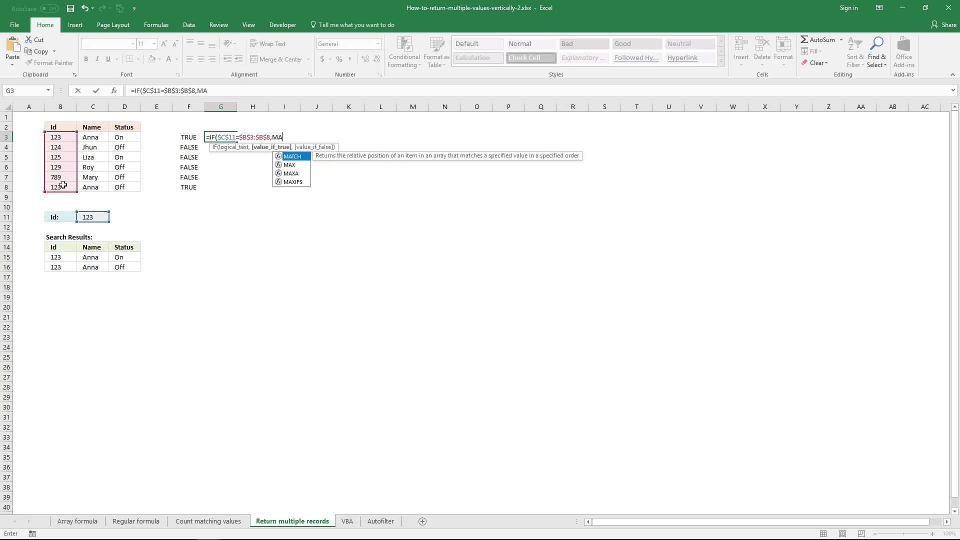
{"action": "type", "text": "TCH(ROW("}
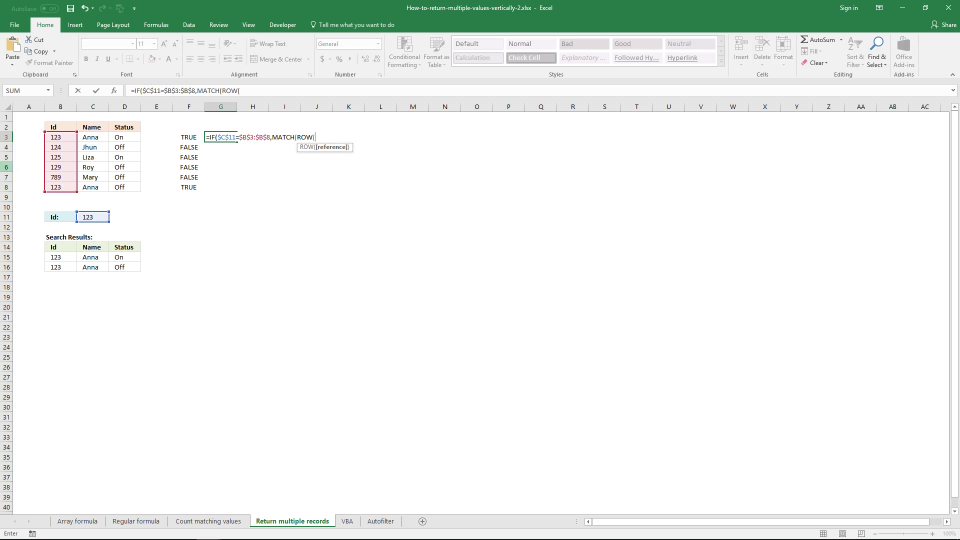
{"action": "left_click_drag", "start_coordinate": [56, 137], "coordinate": [61, 187]}
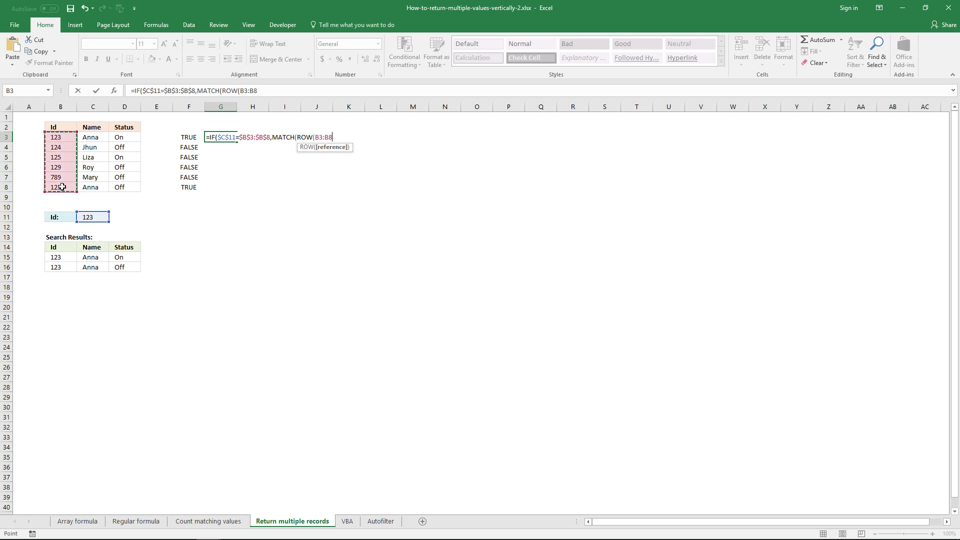
{"action": "key", "text": "F4"}
{"action": "type", "text": "),"}
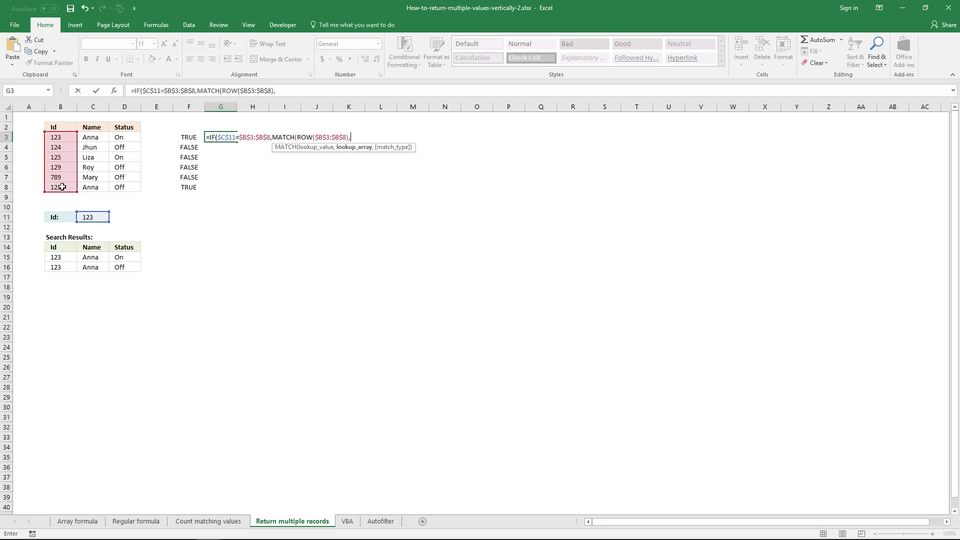
{"action": "type", "text": "ROW("}
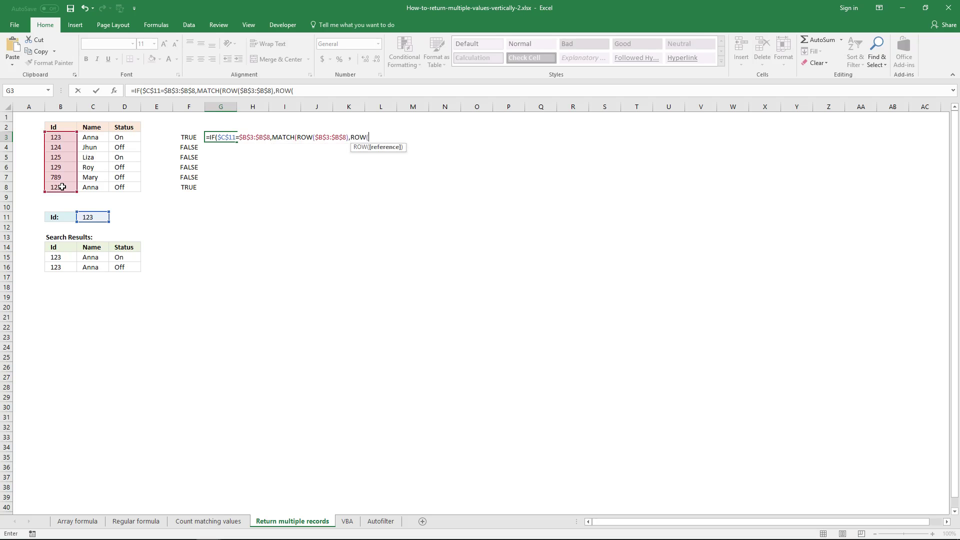
{"action": "left_click_drag", "start_coordinate": [56, 137], "coordinate": [47, 182]}
{"action": "key", "text": "F4"}
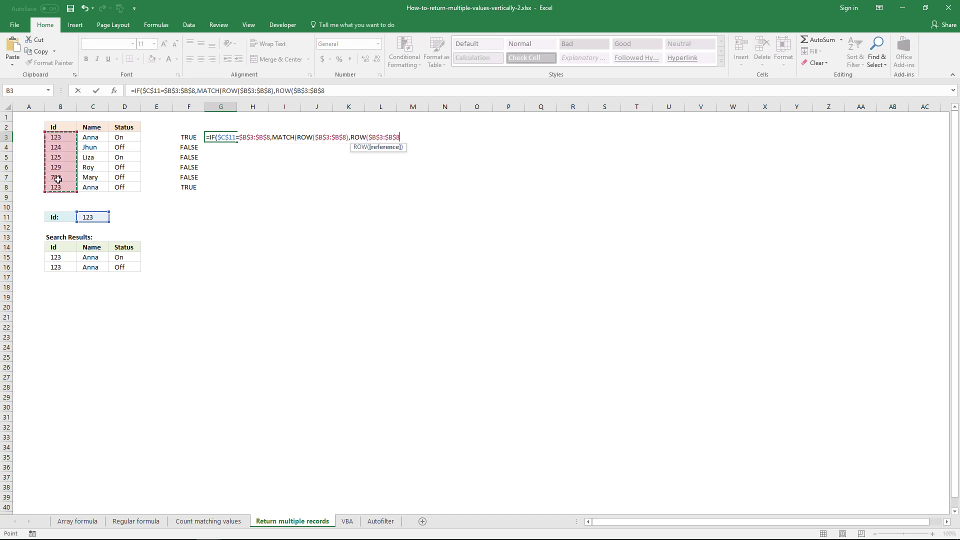
{"action": "type", "text": ")"}
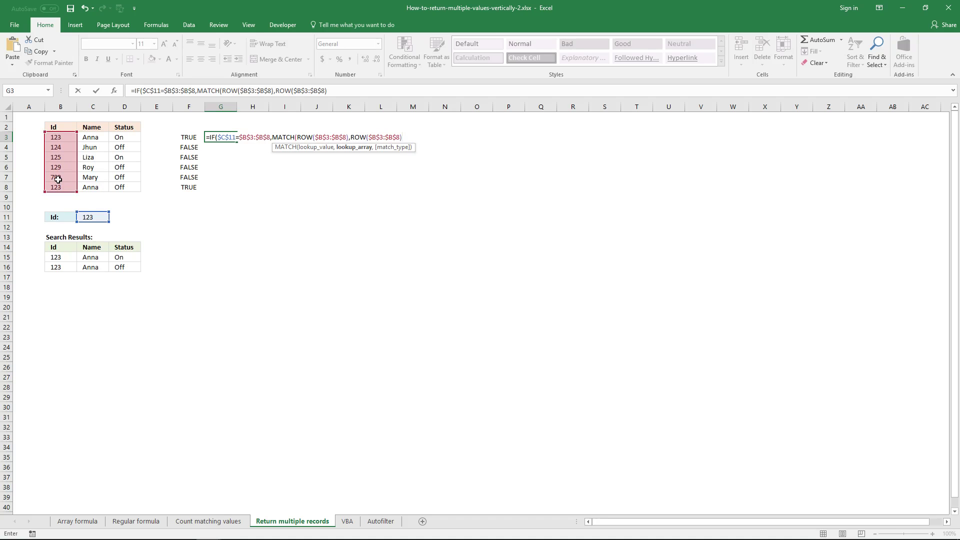
{"action": "type", "text": ")"}
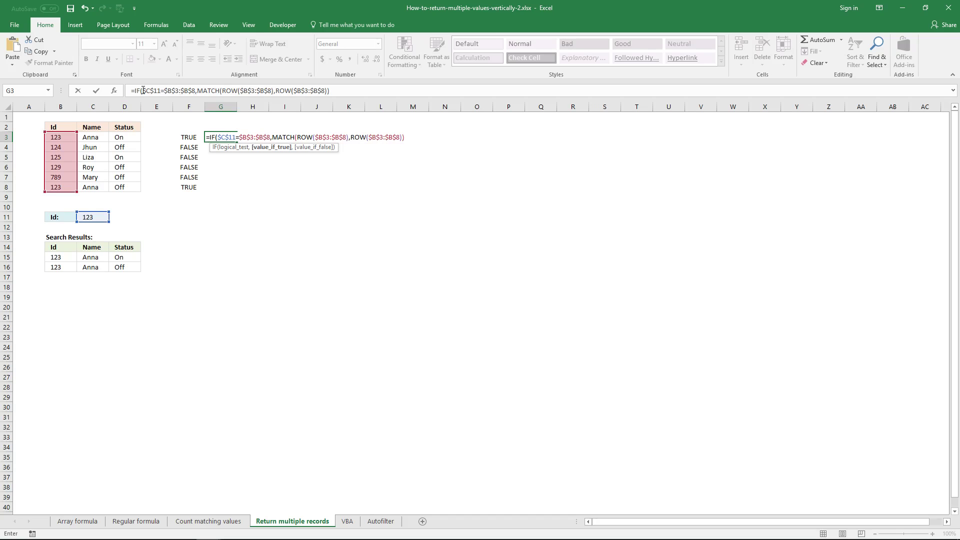
- Set the value-if-false argument to an empty string "" and enter the G3 formula as an array formula
{"action": "left_click", "coordinate": [341, 91]}
{"action": "type", "text": ","}
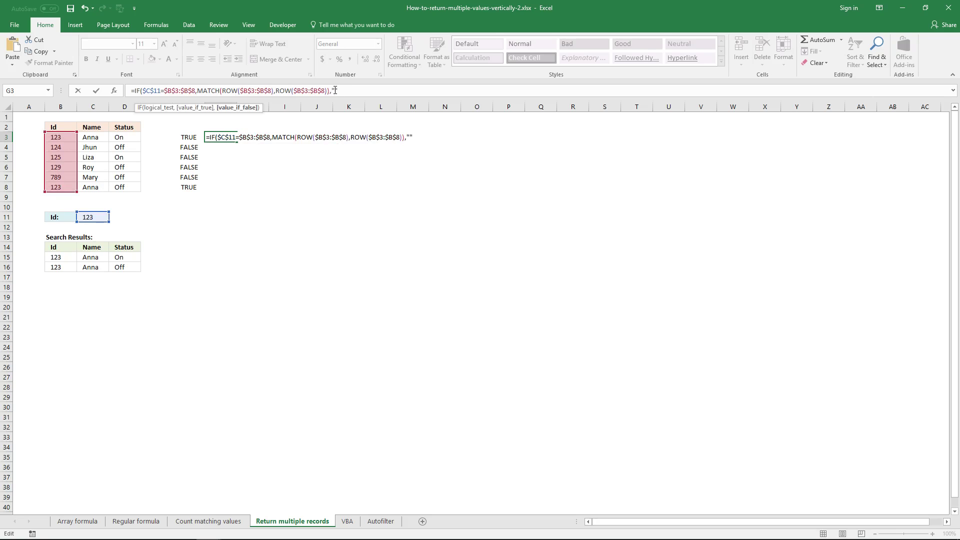
{"action": "type", "text": "\"\")"}
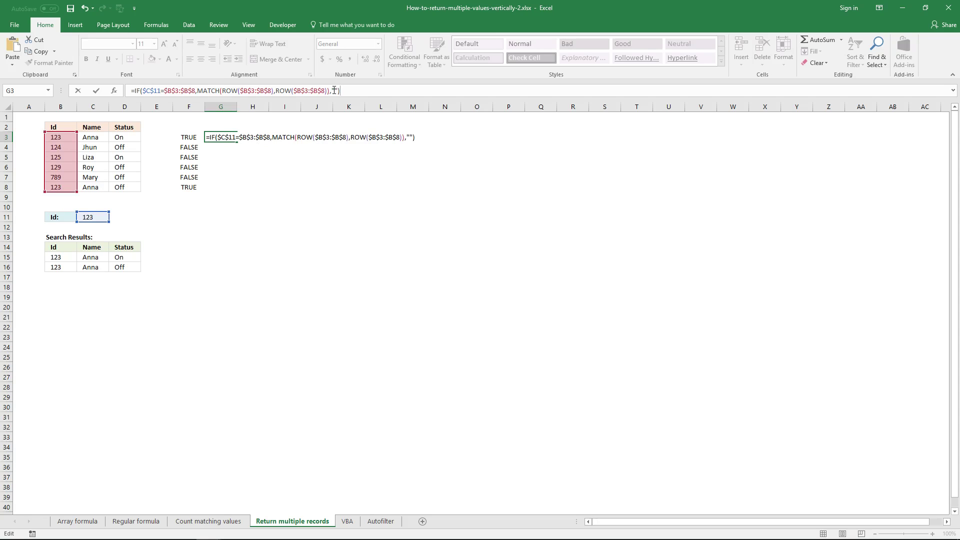
{"action": "key", "text": "ctrl+shift+Return"}
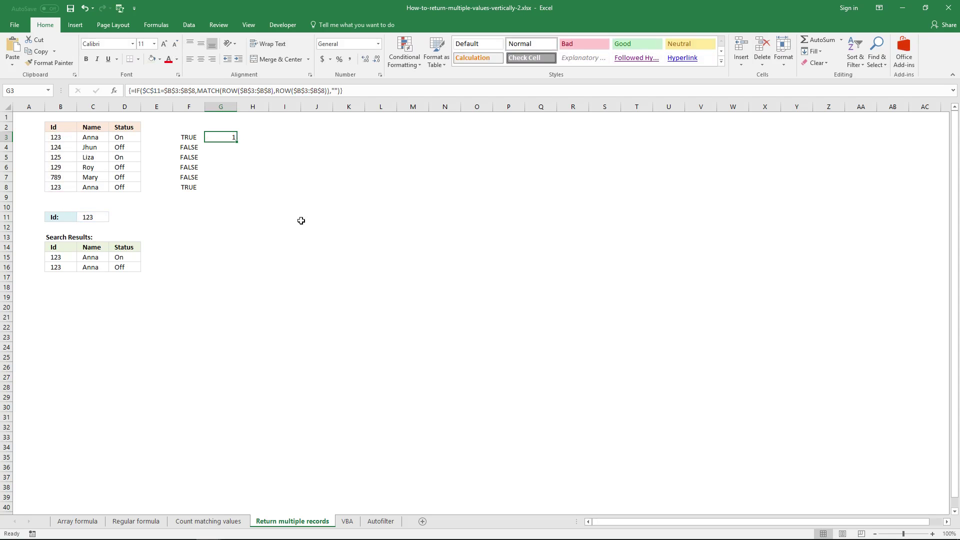
- Extend the IF/MATCH array formula over the range G3:G8
{"action": "left_click_drag", "start_coordinate": [224, 137], "coordinate": [220, 186]}
{"action": "left_click", "coordinate": [359, 90]}
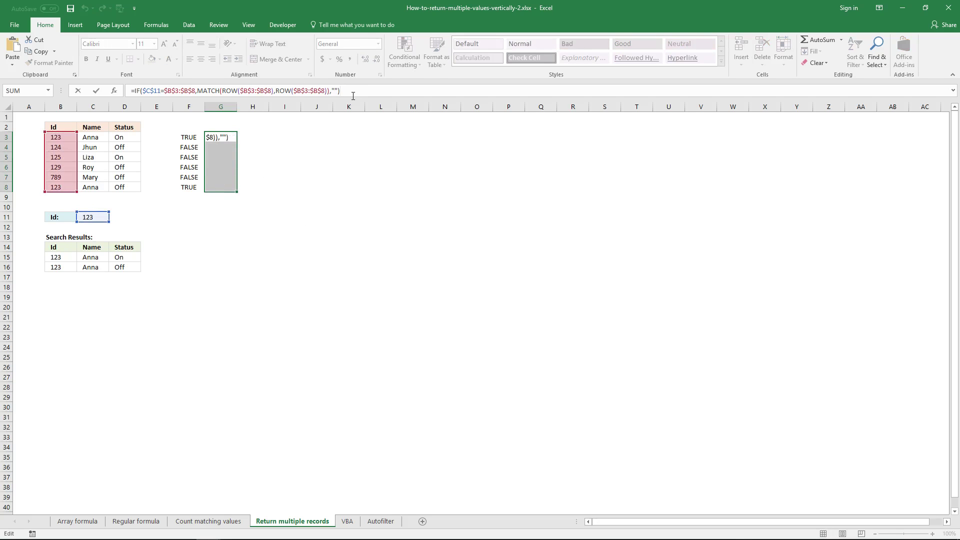
{"action": "key", "text": "ctrl+shift+Return"}
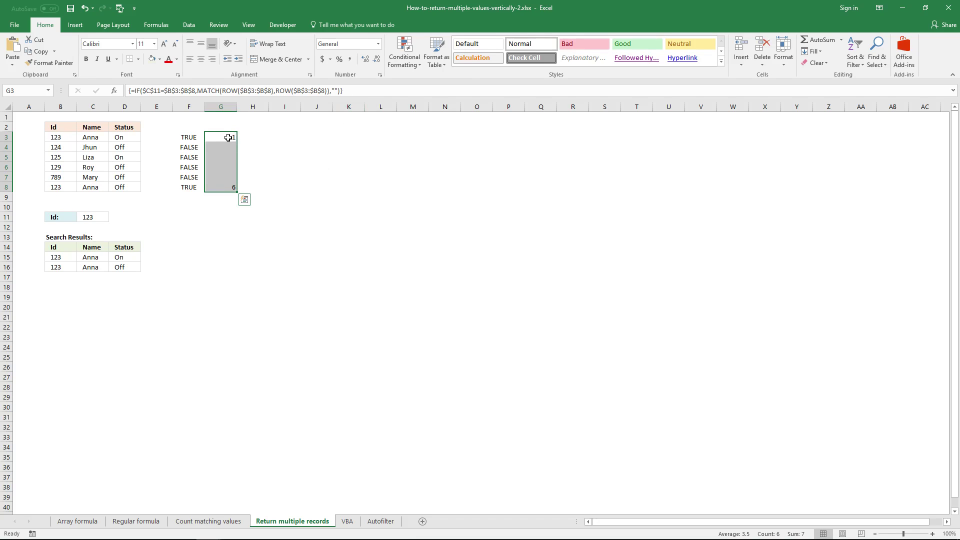
- Check the row numbers returned in G3:G8 against the TRUE and FALSE results in column F
{"action": "left_click", "coordinate": [200, 137]}
{"action": "left_click", "coordinate": [224, 136]}
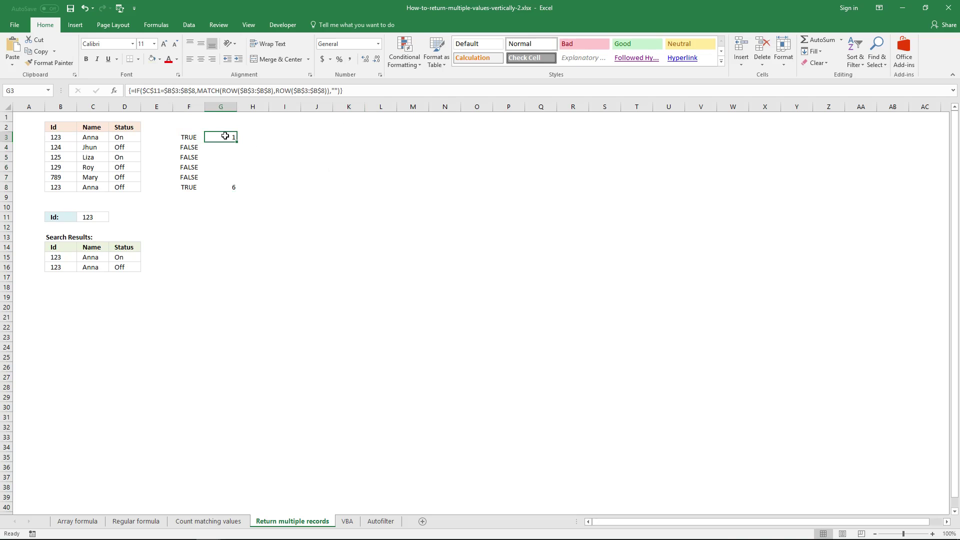
{"action": "left_click", "coordinate": [229, 189]}
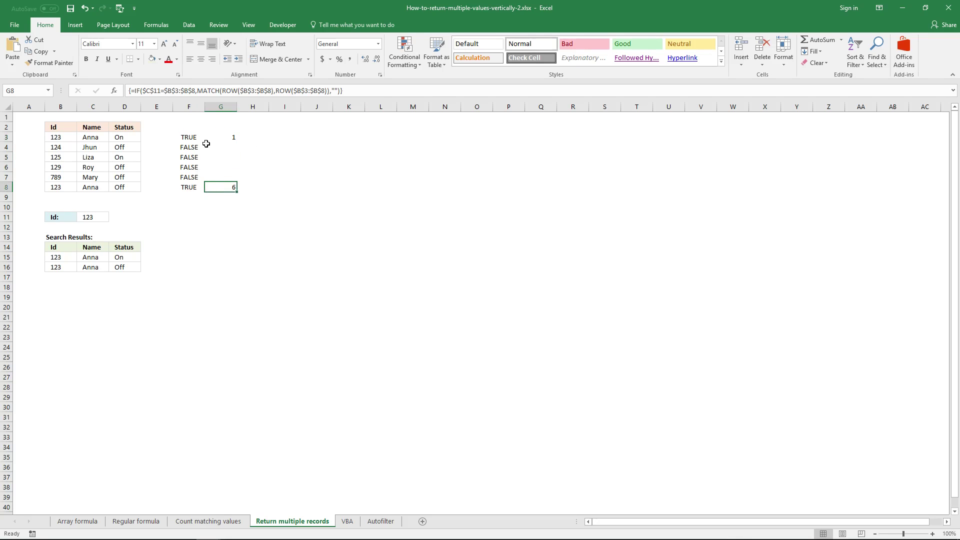
{"action": "left_click", "coordinate": [263, 139]}
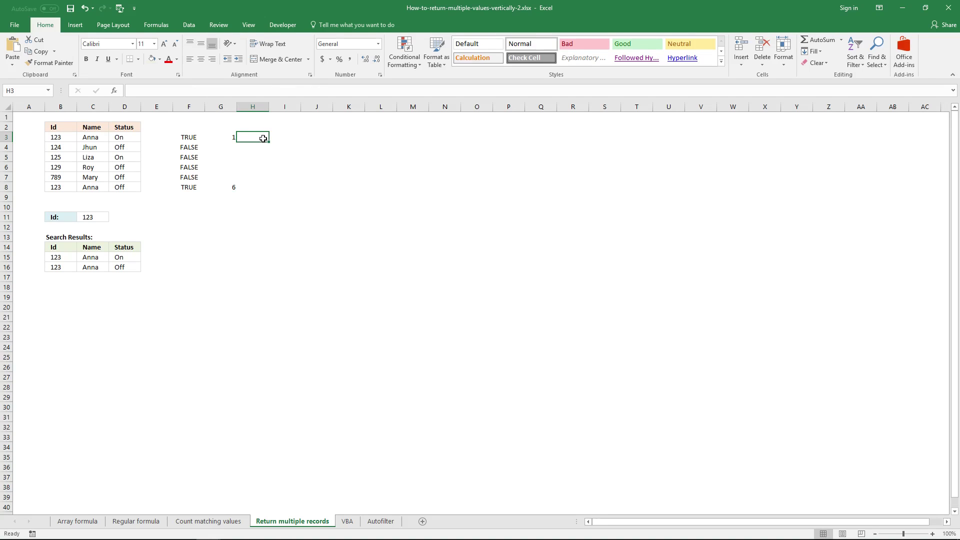
{"action": "left_click_drag", "start_coordinate": [222, 137], "coordinate": [223, 187]}
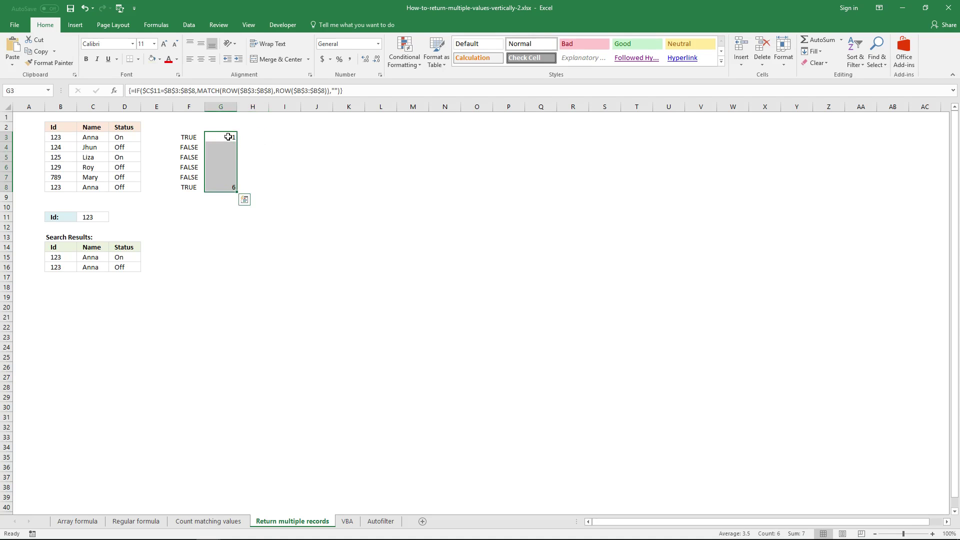
{"action": "left_click", "coordinate": [256, 137]}
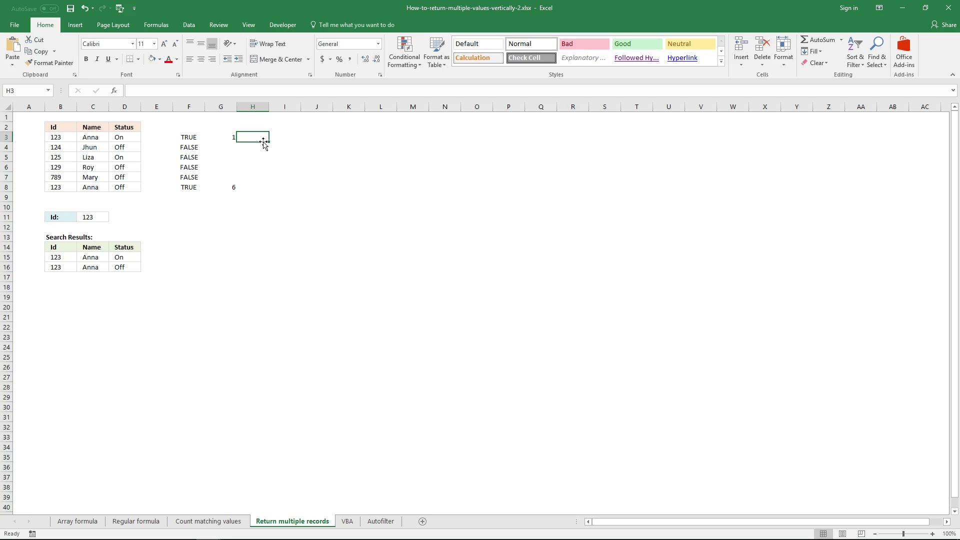
{"action": "type", "text": "=SMALL"}
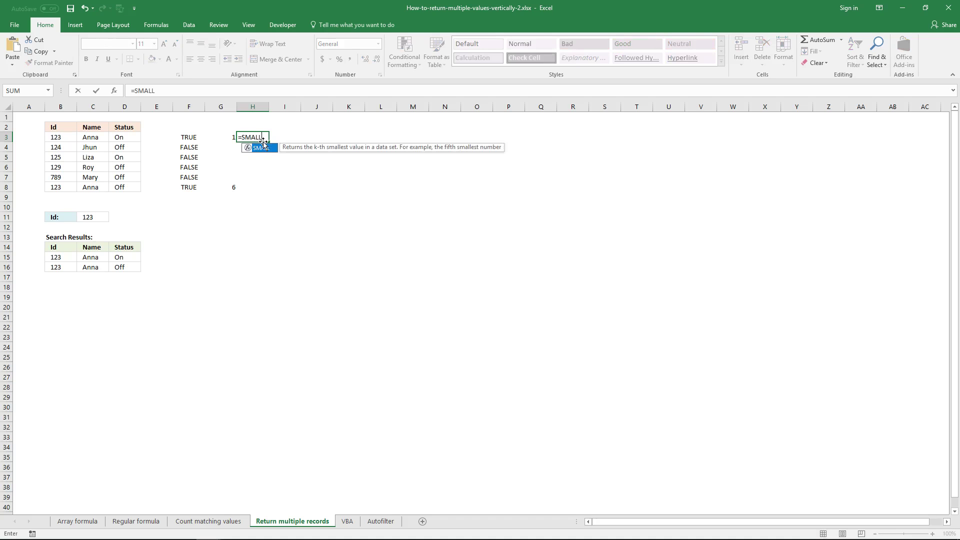
{"action": "key", "text": "Escape"}
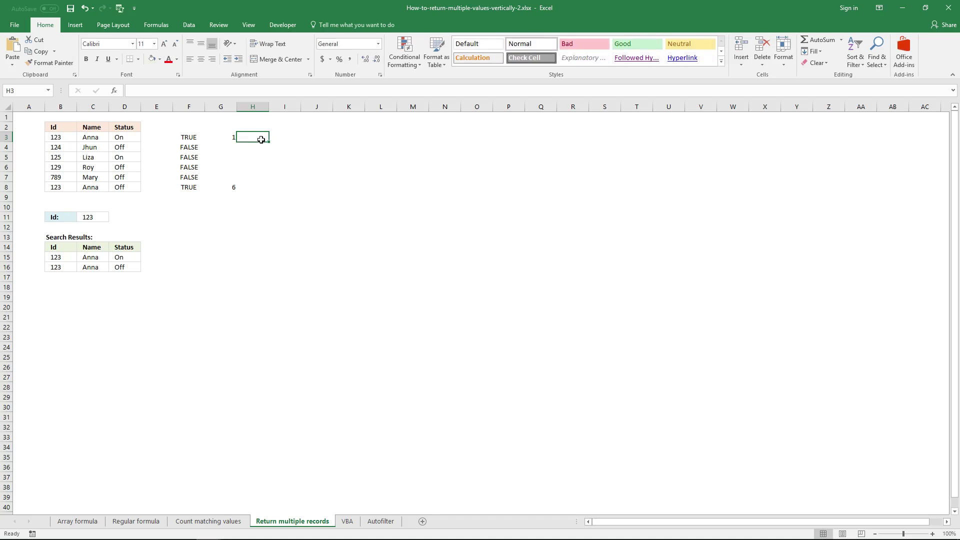
- Copy the IF expression from the formula in G3 without its equals sign, leaving the cell unchanged
{"action": "left_click", "coordinate": [226, 137]}
{"action": "left_click", "coordinate": [340, 91]}
{"action": "left_click_drag", "start_coordinate": [341, 91], "coordinate": [133, 92]}
{"action": "key", "text": "ctrl+c"}
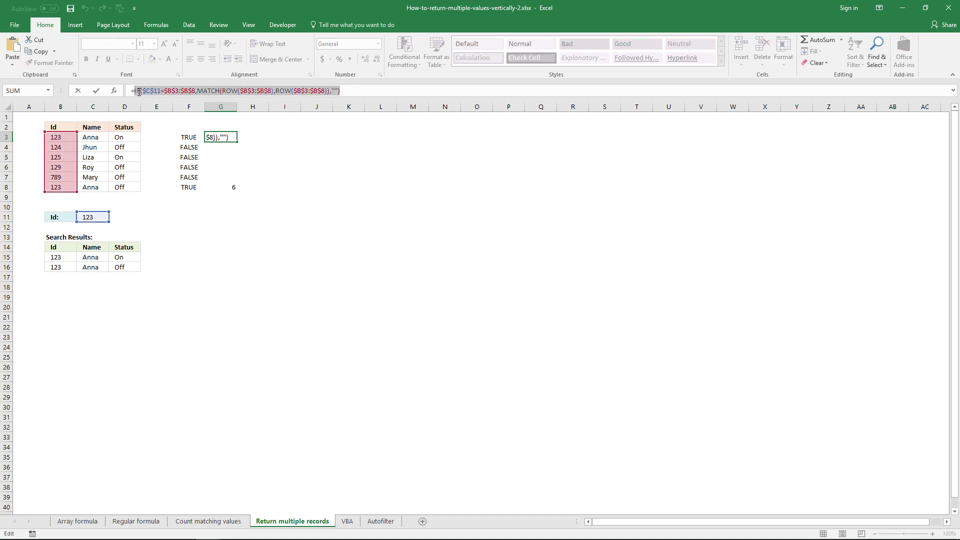
{"action": "key", "text": "Escape"}
- Start a SMALL formula in H3 with the copied IF expression as its array and ROWS(A1:A1) as the k argument
{"action": "left_click", "coordinate": [249, 136]}
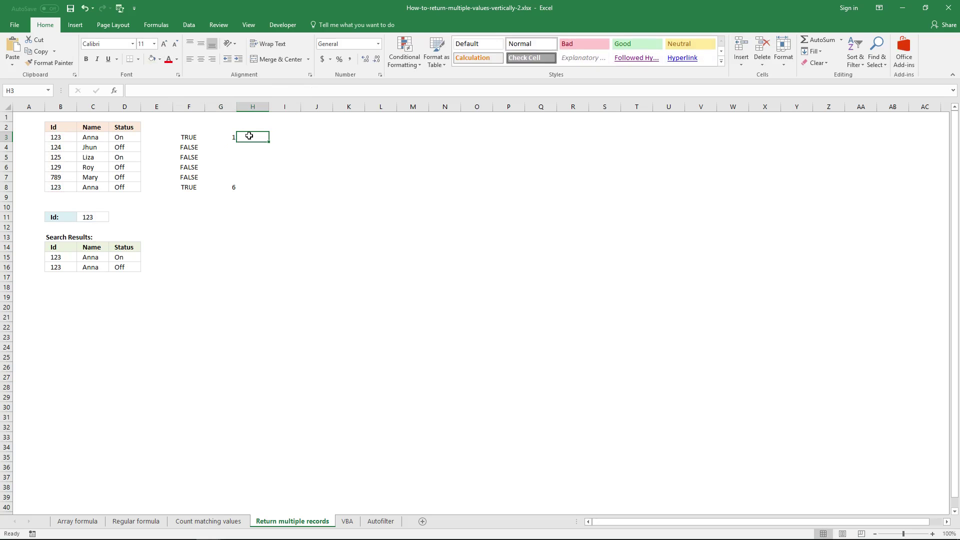
{"action": "type", "text": "=SMA"}
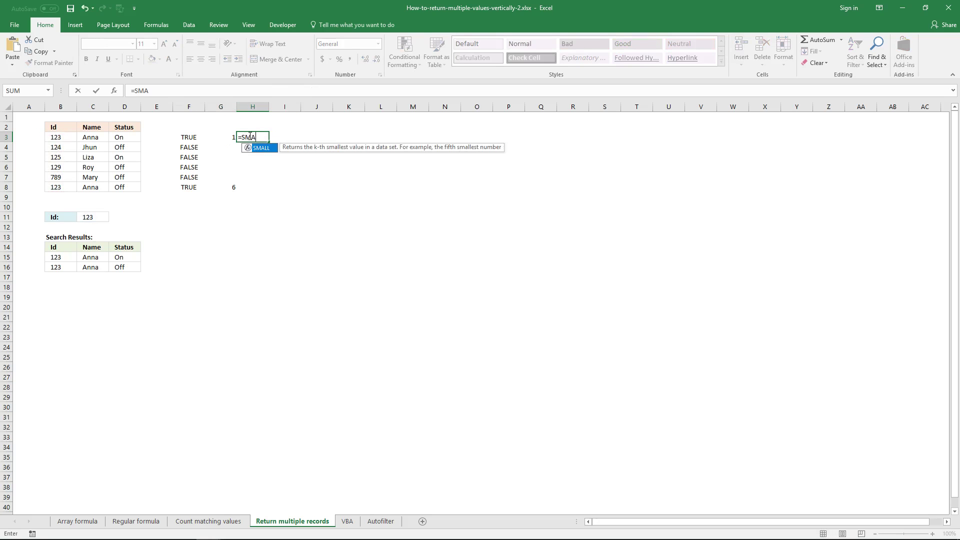
{"action": "type", "text": "LL("}
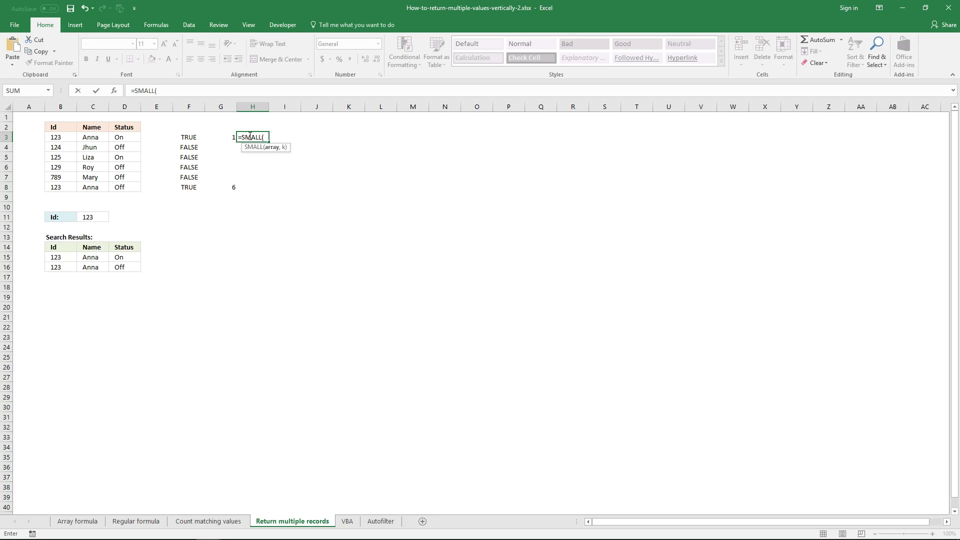
{"action": "key", "text": "ctrl+v"}
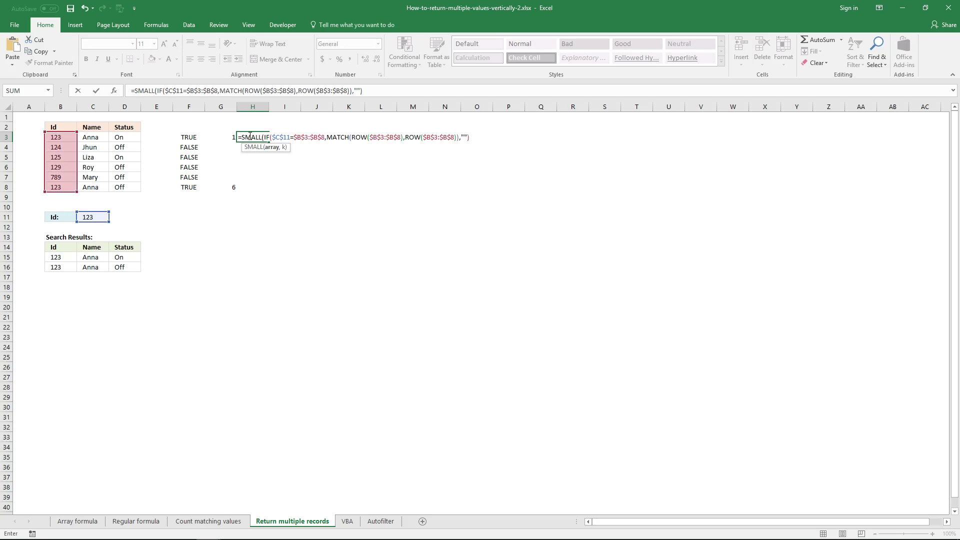
{"action": "type", "text": ",ROWS("}
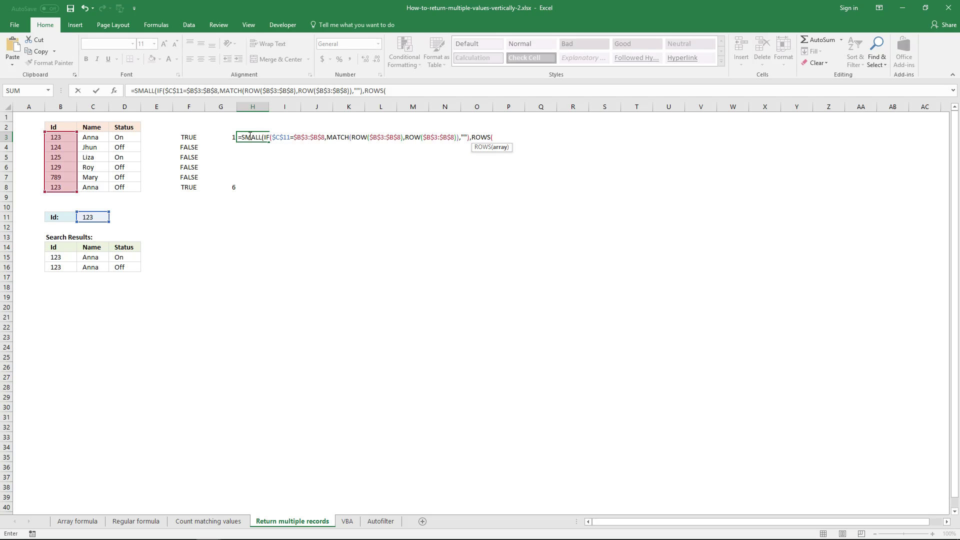
{"action": "type", "text": "A1:A1"}
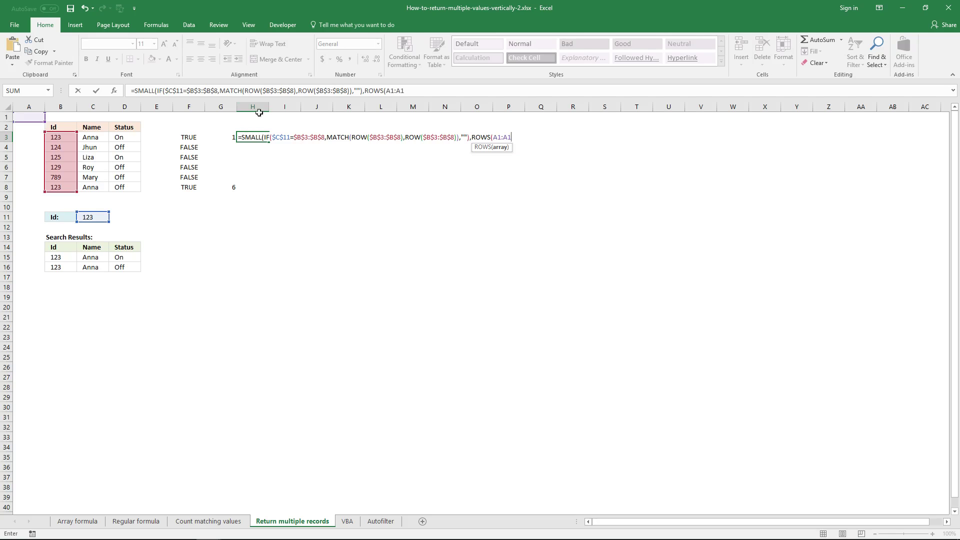
- Change the ROWS range to $A$1:A1, close the SMALL function and enter H3 as an array formula
{"action": "left_click", "coordinate": [390, 91]}
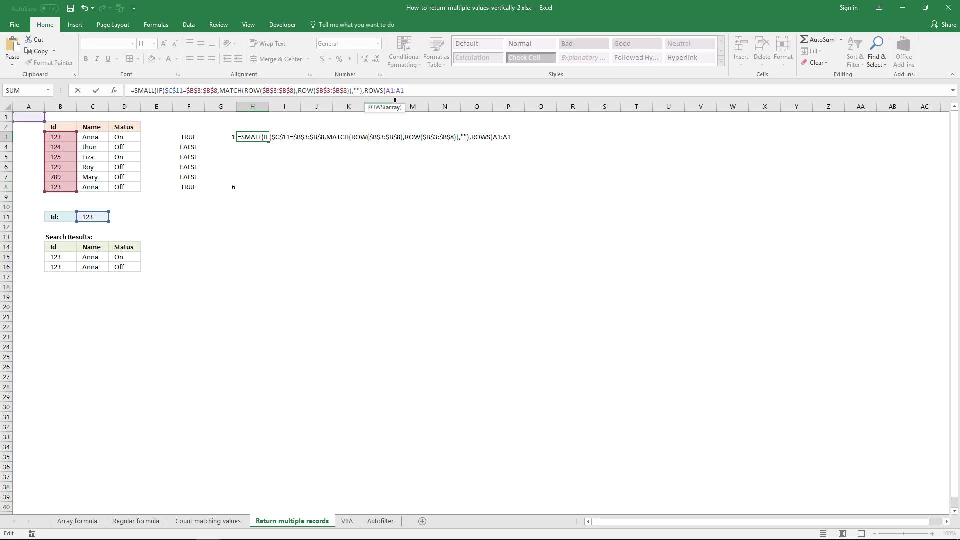
{"action": "key", "text": "F4"}
{"action": "left_click", "coordinate": [443, 90]}
{"action": "type", "text": ")"}
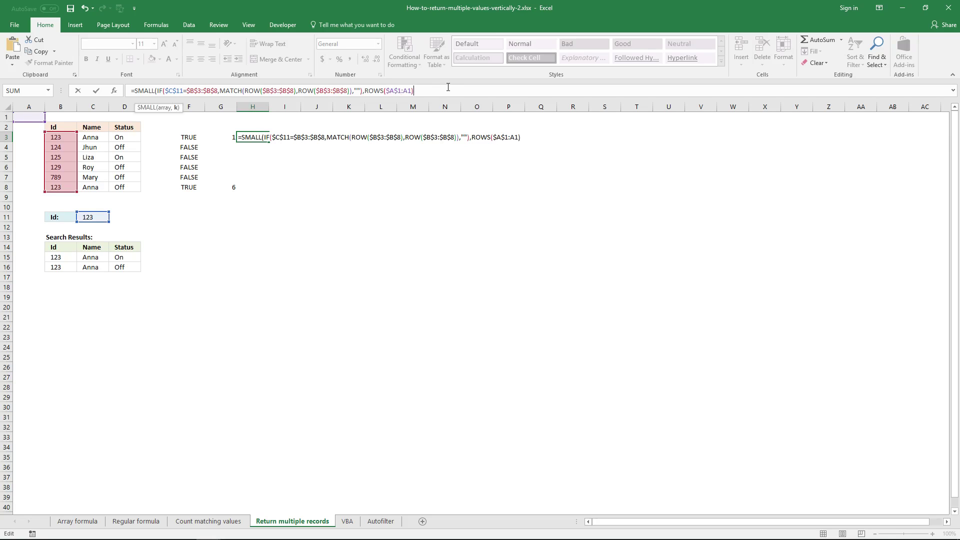
{"action": "type", "text": ")"}
{"action": "key", "text": "ctrl+shift+Return"}
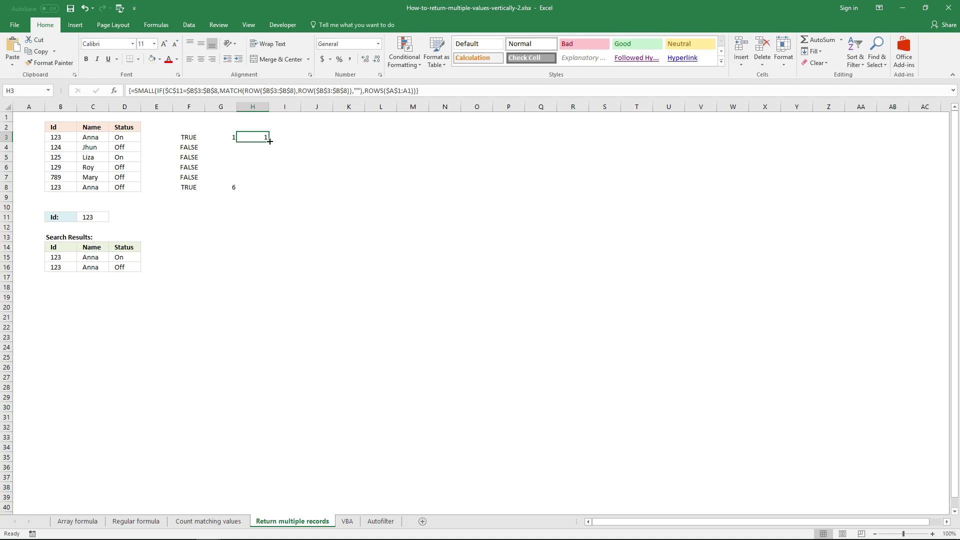
- Copy the SMALL array formula from H3 to H4:H5
{"action": "left_click_drag", "start_coordinate": [270, 142], "coordinate": [270, 161]}
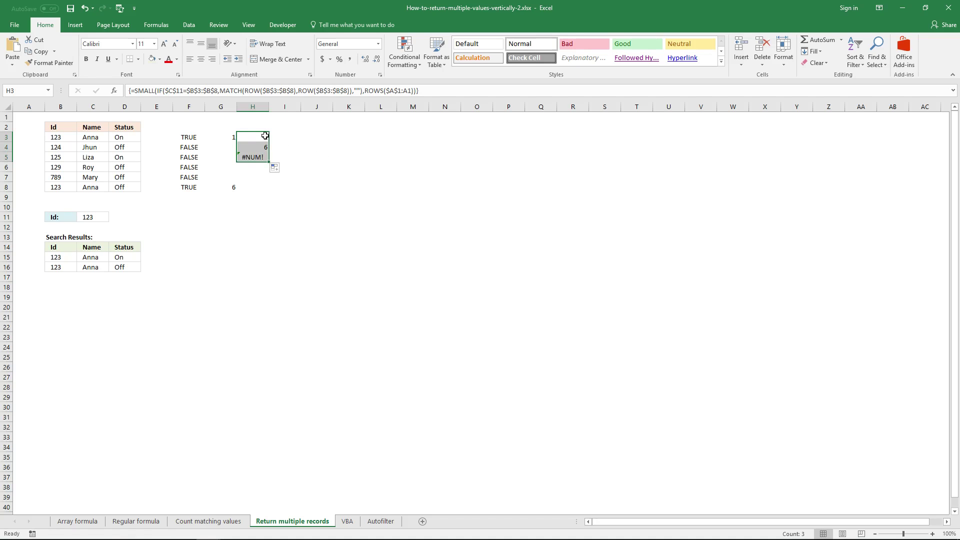
{"action": "left_click_drag", "start_coordinate": [269, 164], "coordinate": [271, 142]}
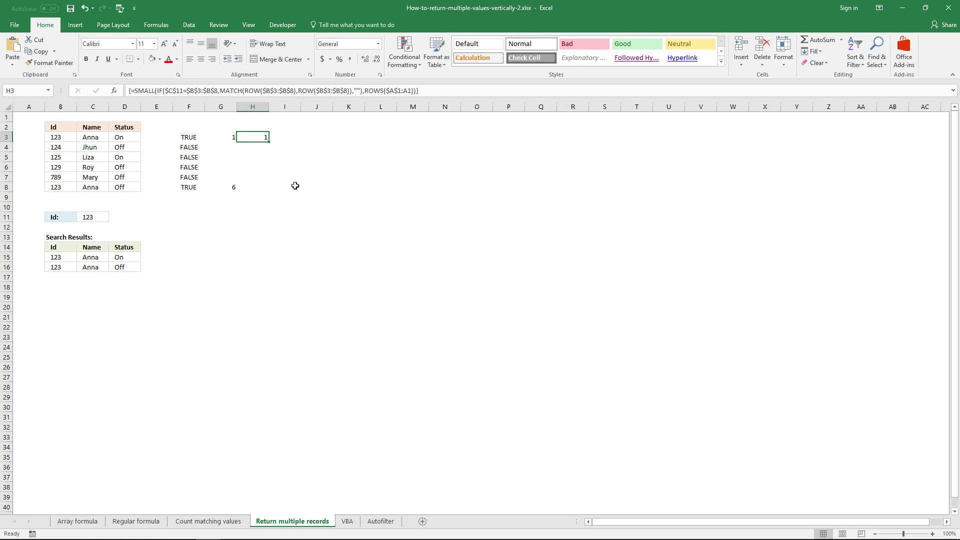
{"action": "left_click", "coordinate": [43, 53]}
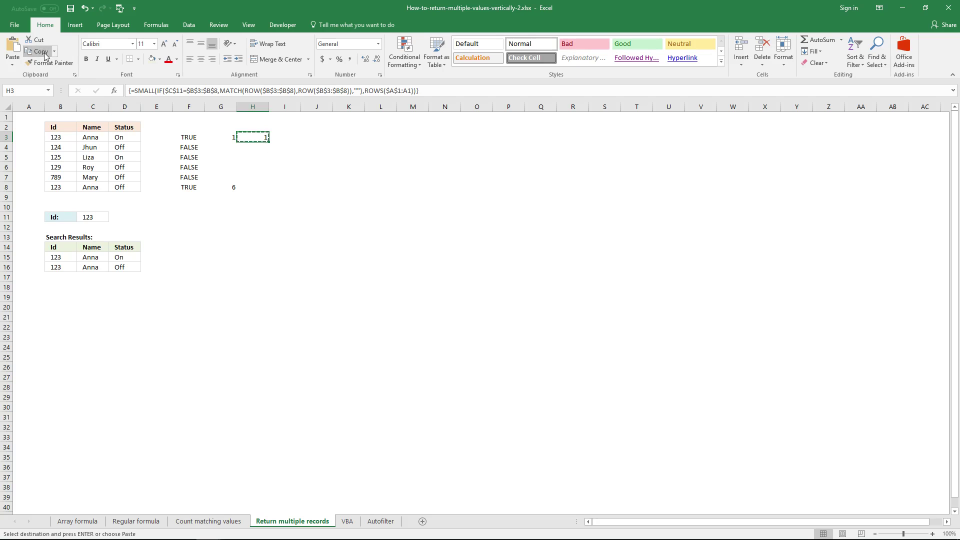
{"action": "left_click_drag", "start_coordinate": [249, 148], "coordinate": [250, 158]}
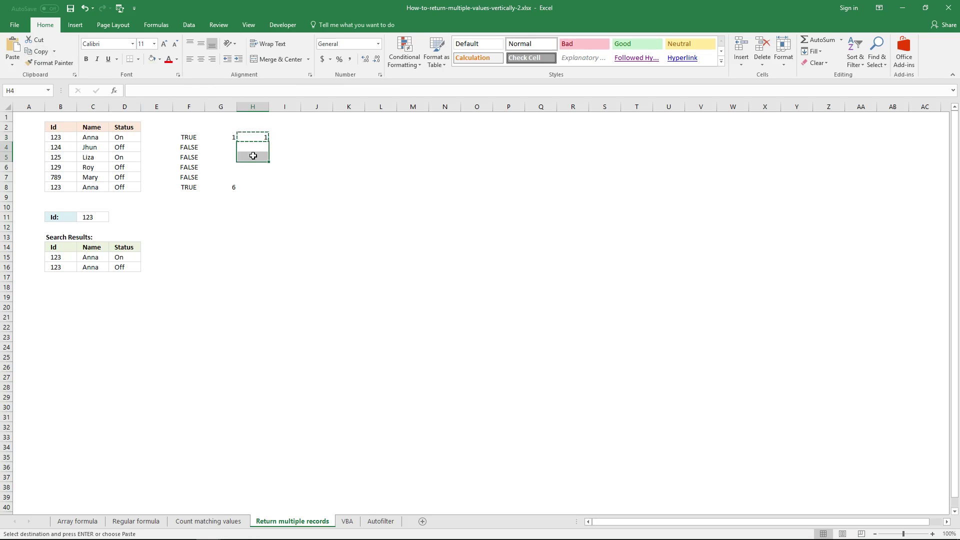
{"action": "left_click", "coordinate": [20, 56]}
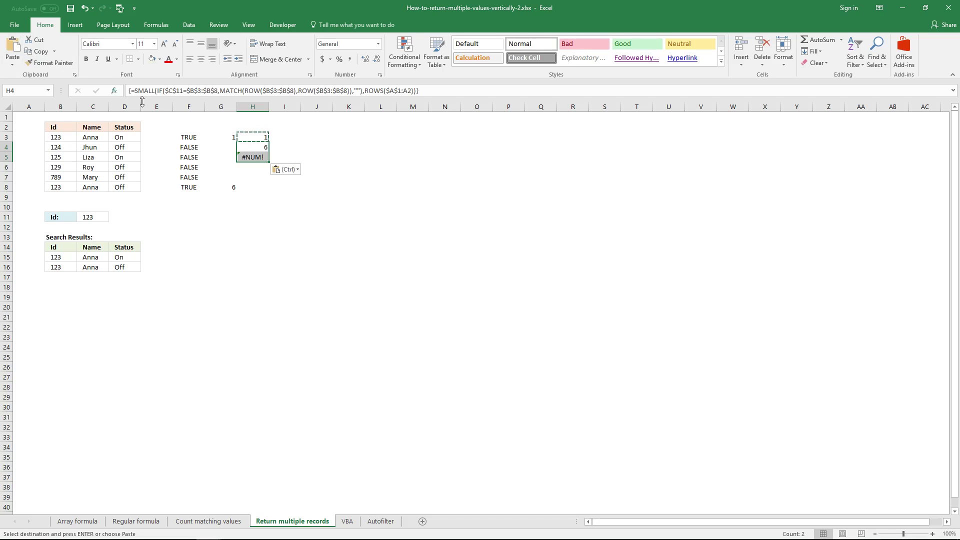
{"action": "key", "text": "Escape"}
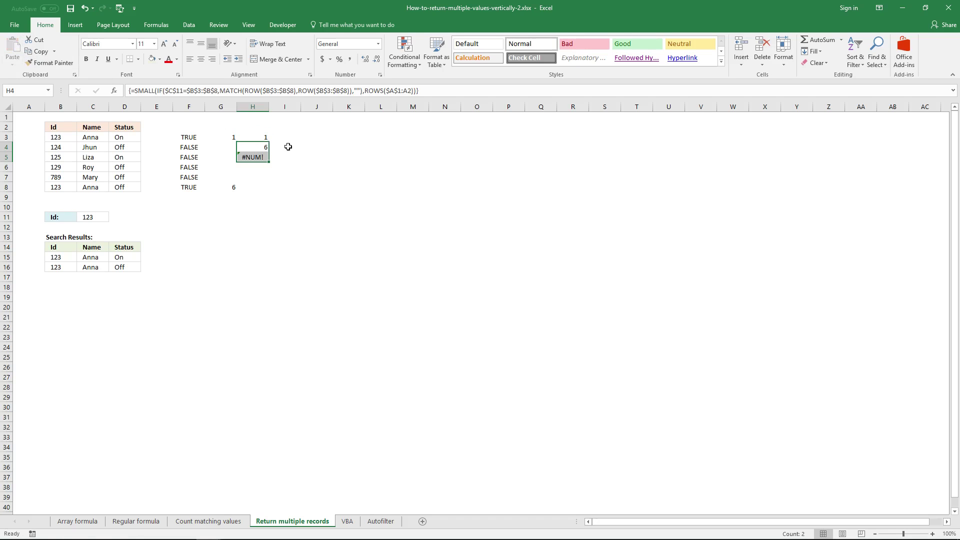
- Compare the SMALL results in H3:H5 with the row numbers in G3:G8
{"action": "left_click", "coordinate": [261, 139]}
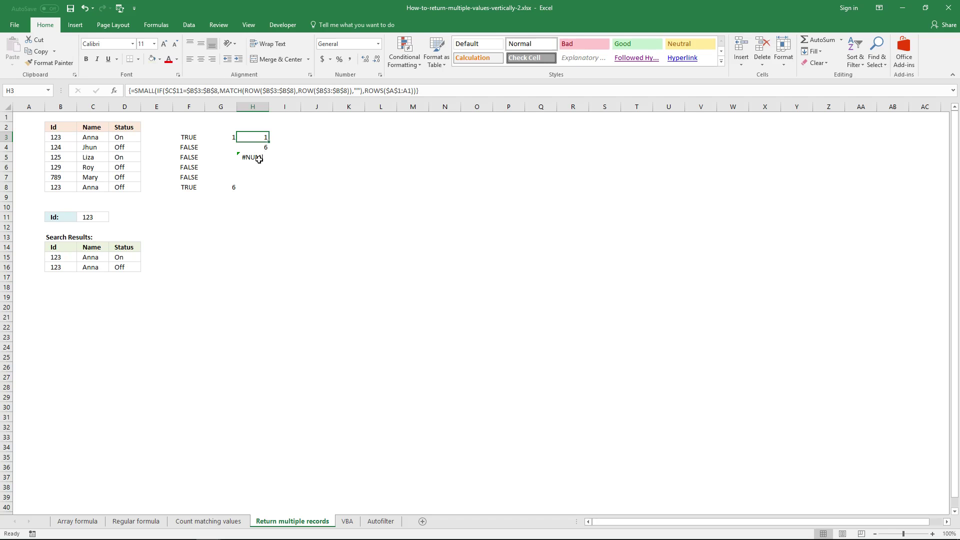
{"action": "left_click", "coordinate": [263, 159]}
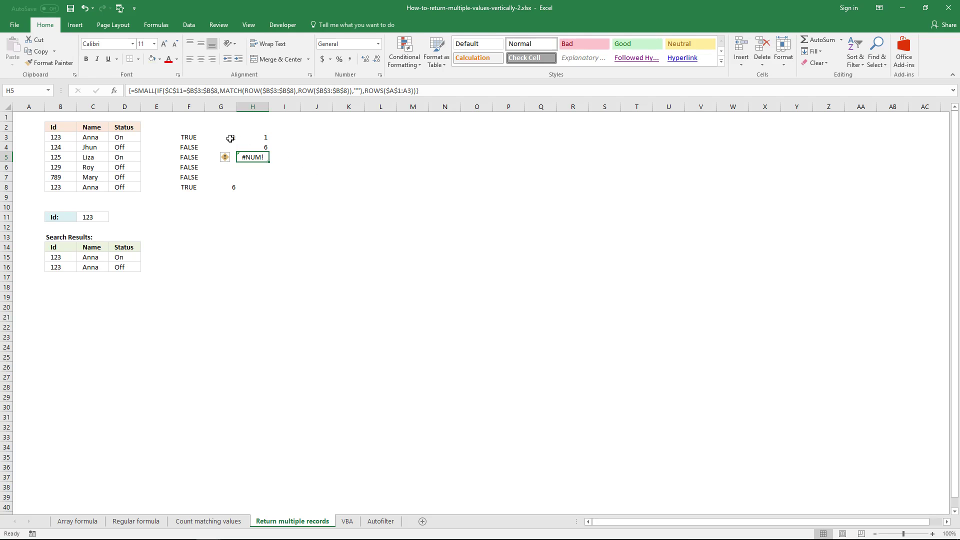
{"action": "left_click_drag", "start_coordinate": [231, 136], "coordinate": [230, 188]}
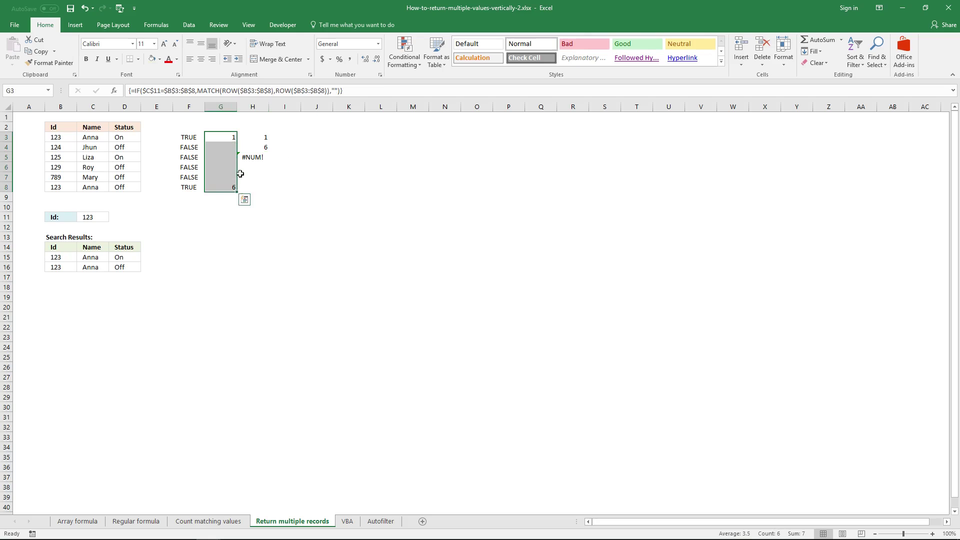
- Copy the SMALL expression from the formula in H3 without its equals sign, leaving the cell unchanged
{"action": "left_click", "coordinate": [261, 136]}
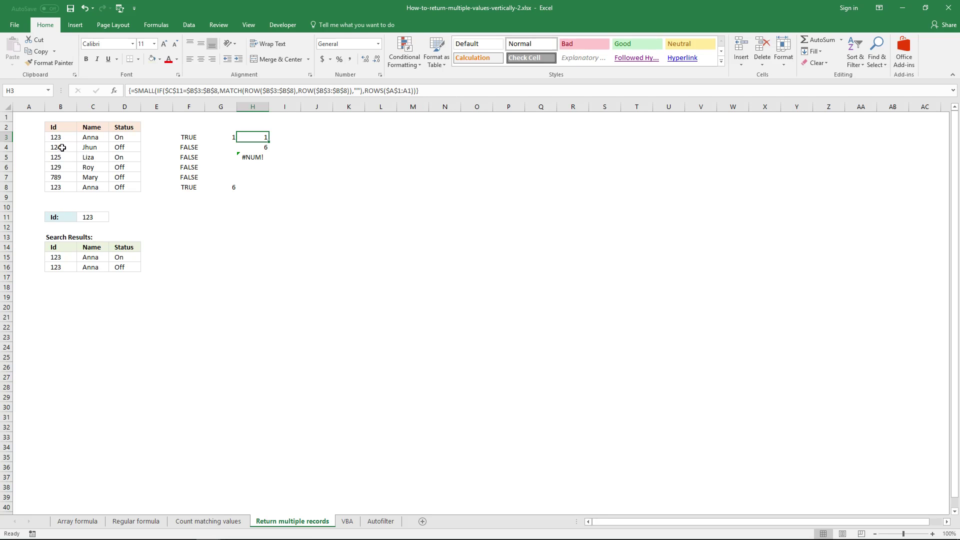
{"action": "left_click", "coordinate": [447, 92]}
{"action": "left_click_drag", "start_coordinate": [447, 92], "coordinate": [140, 95]}
{"action": "key", "text": "Escape"}
- Start an INDEX formula in cell I3
{"action": "left_click", "coordinate": [293, 137]}
{"action": "type", "text": "="}
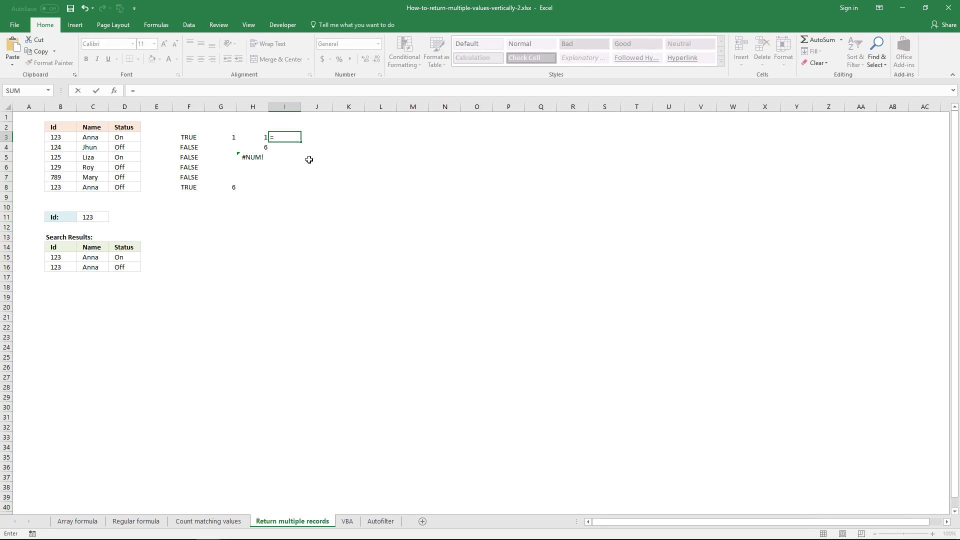
{"action": "type", "text": "INDEX("}
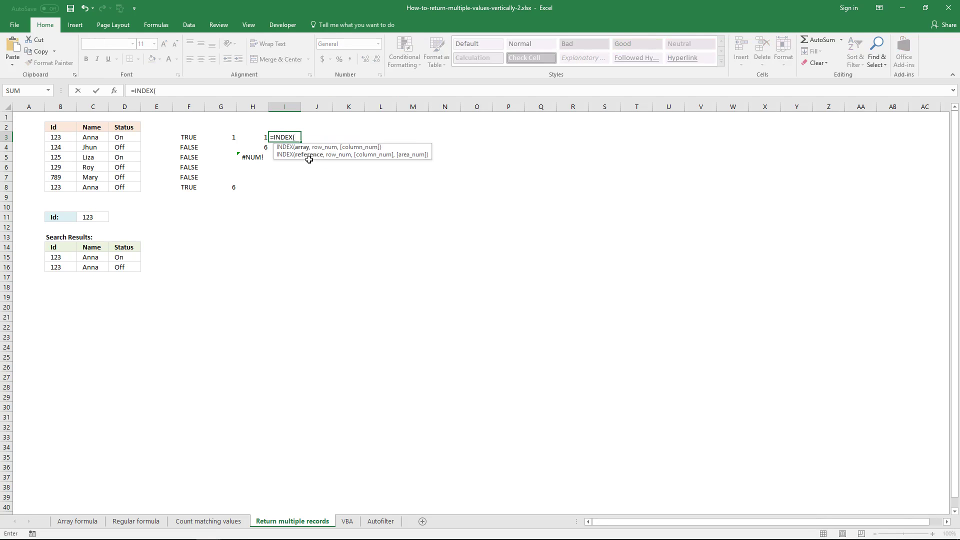
{"action": "key", "text": "ctrl+v"}
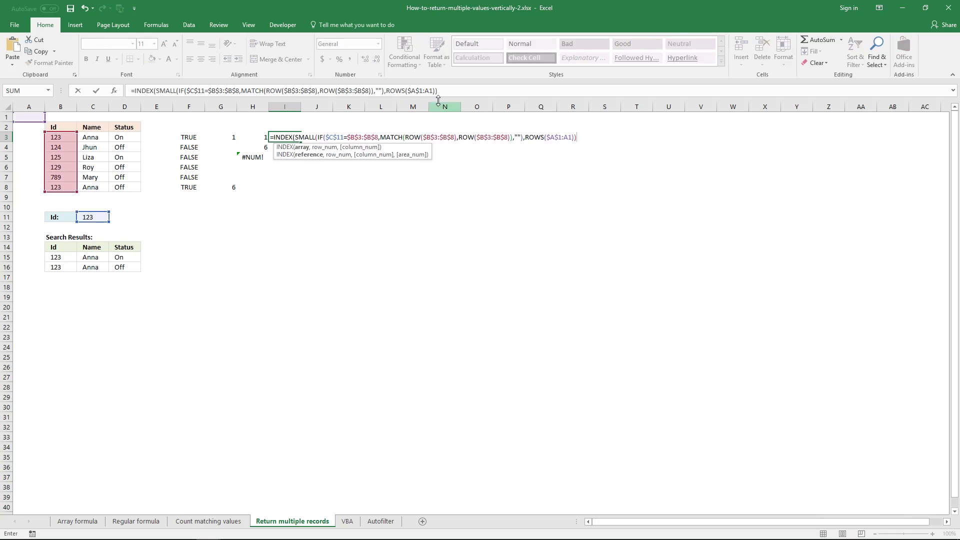
{"action": "left_click", "coordinate": [454, 95]}
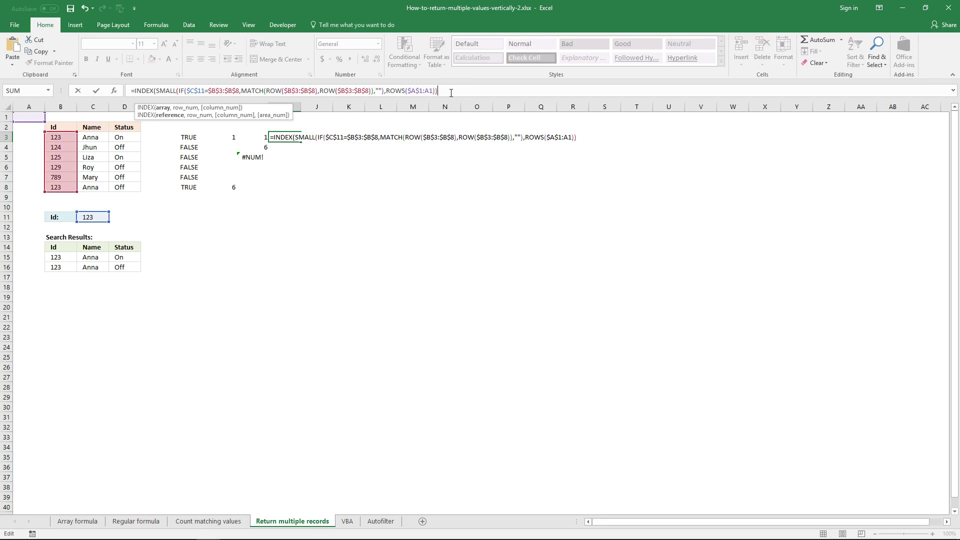
{"action": "key", "text": "ctrl+z"}
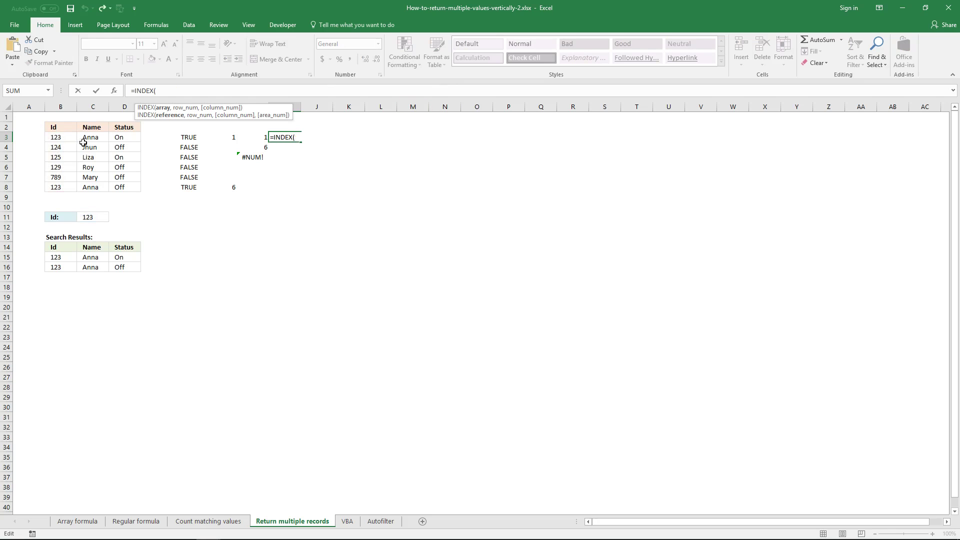
- Set the INDEX array to $B$3:$D$8 and paste the copied SMALL expression as the row number argument
{"action": "left_click_drag", "start_coordinate": [53, 136], "coordinate": [128, 185]}
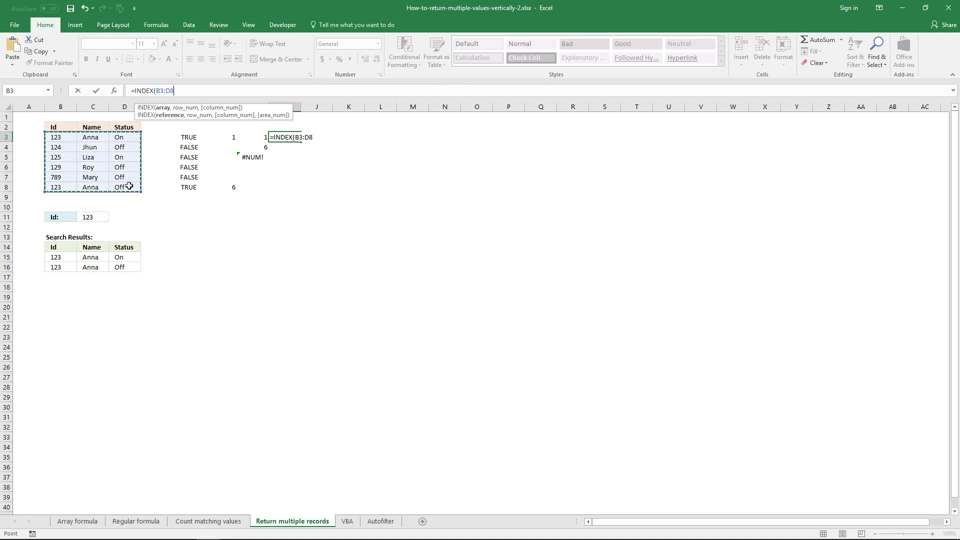
{"action": "key", "text": "F4"}
{"action": "type", "text": ","}
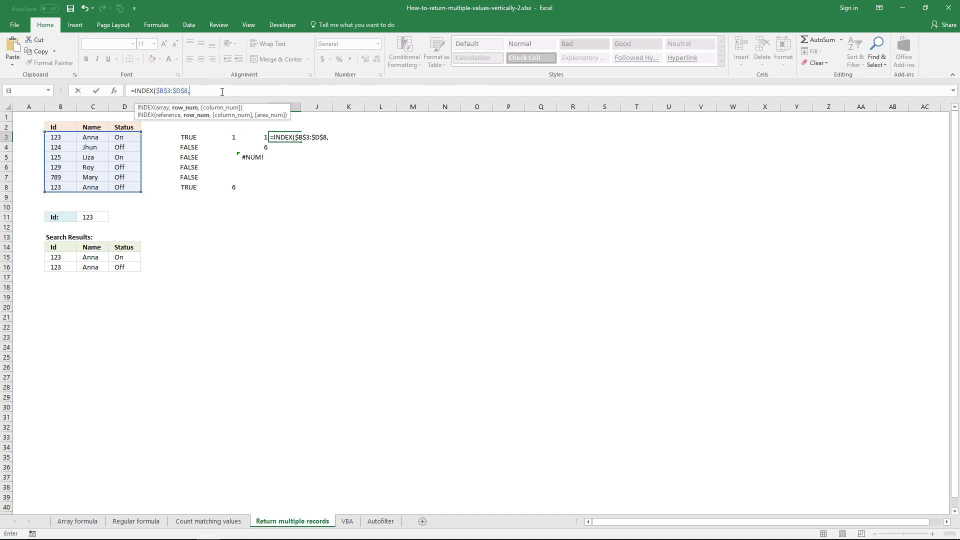
{"action": "key", "text": "ctrl+v"}
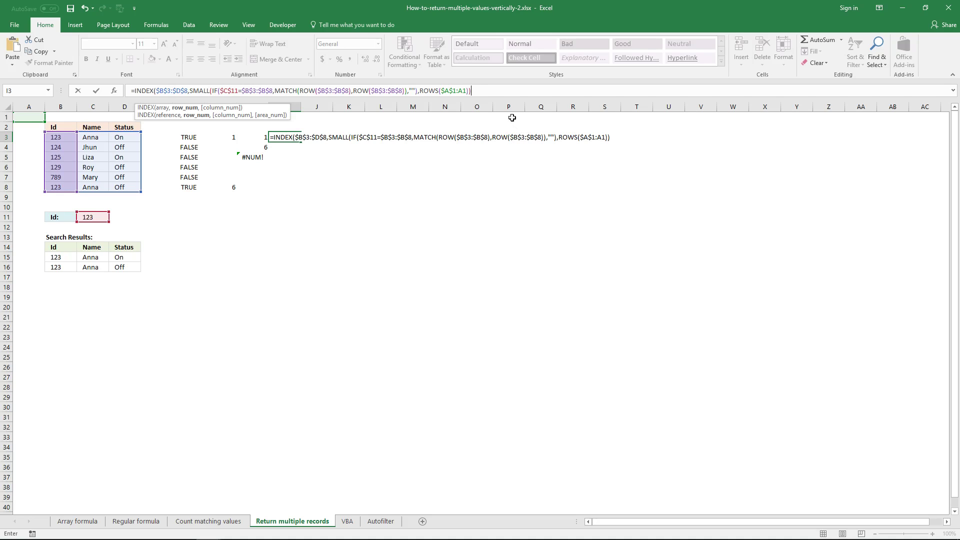
- Add COLUMNS($A$1:A1) as the column number argument and enter the INDEX formula in I3 as an array formula
{"action": "type", "text": ","}
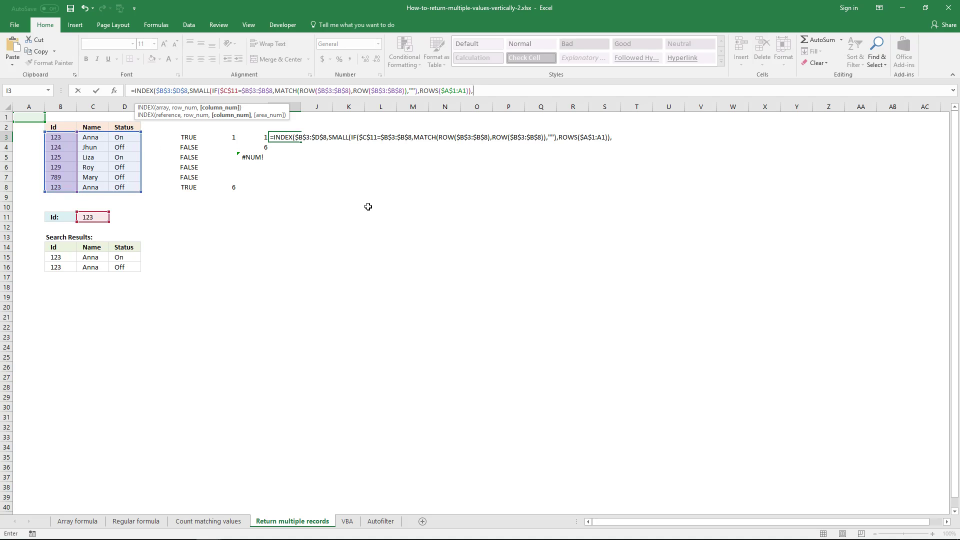
{"action": "type", "text": "COLUMNS"}
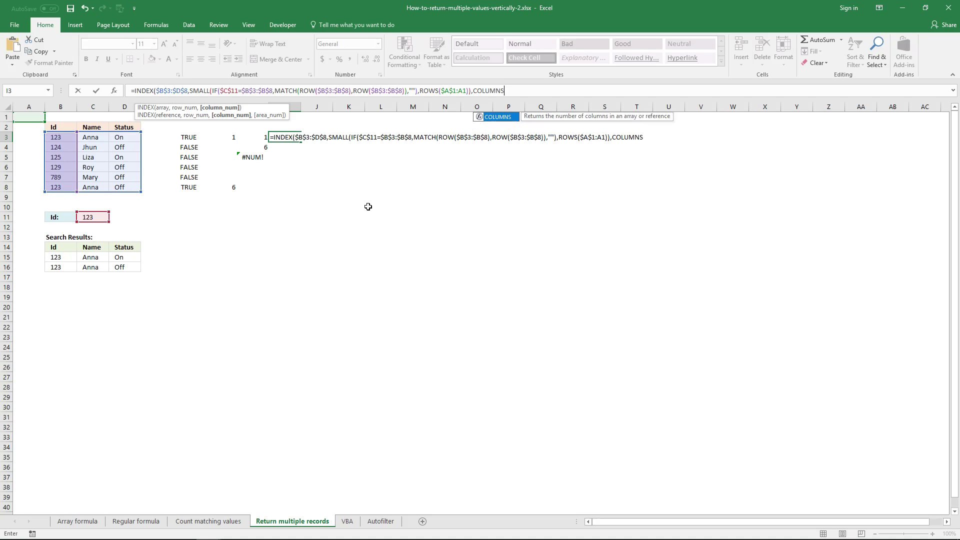
{"action": "type", "text": "(A"}
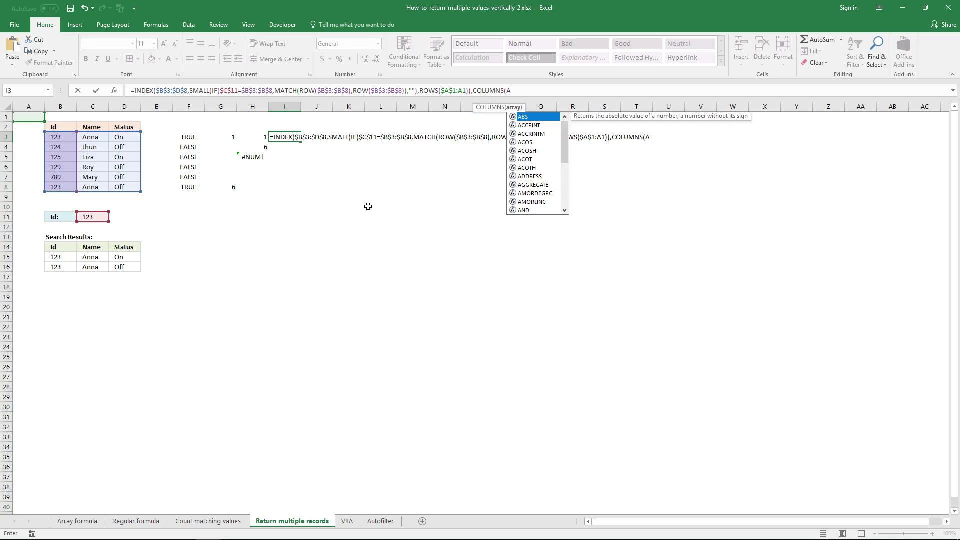
{"action": "type", "text": "1:A1"}
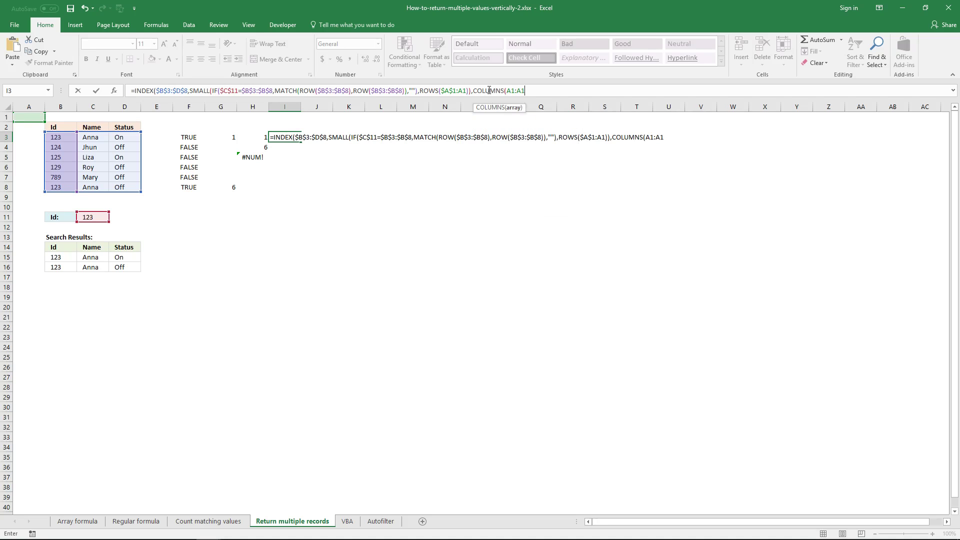
{"action": "left_click", "coordinate": [515, 92]}
{"action": "type", "text": "$"}
{"action": "key", "text": "Left"}
{"action": "key", "text": "Left"}
{"action": "type", "text": "$8)"}
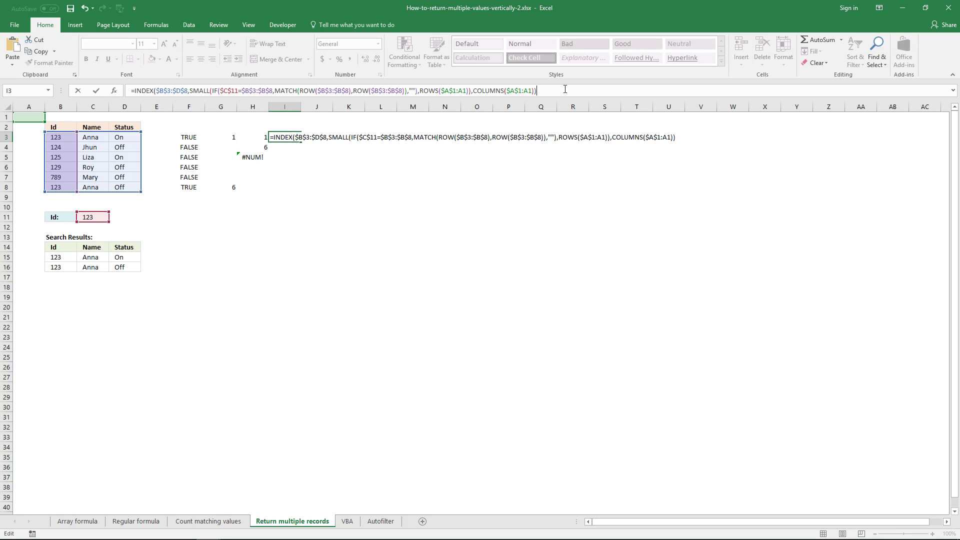
{"action": "key", "text": "ctrl+shift+Return"}
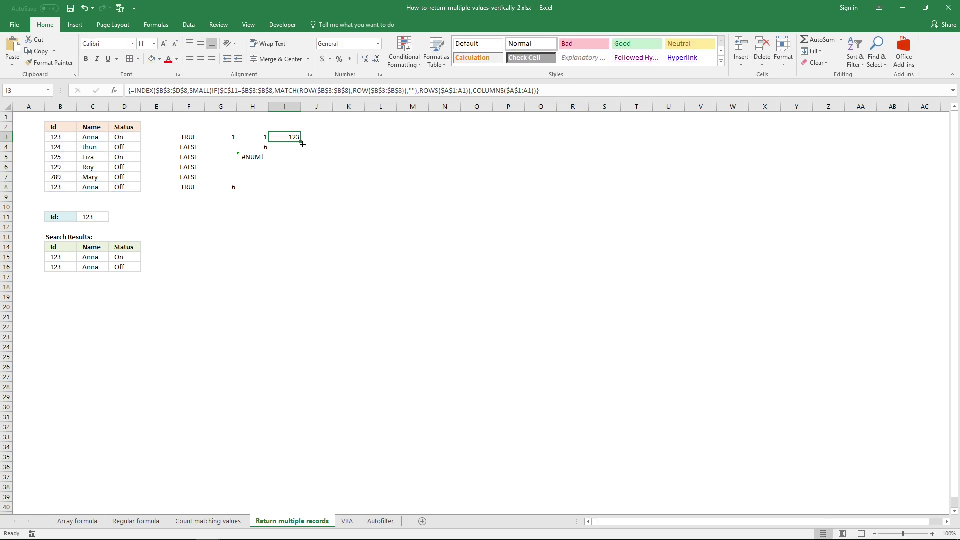
- Fill the INDEX array formula from I3 across to column K and down to row 5
{"action": "left_click_drag", "start_coordinate": [302, 144], "coordinate": [359, 141]}
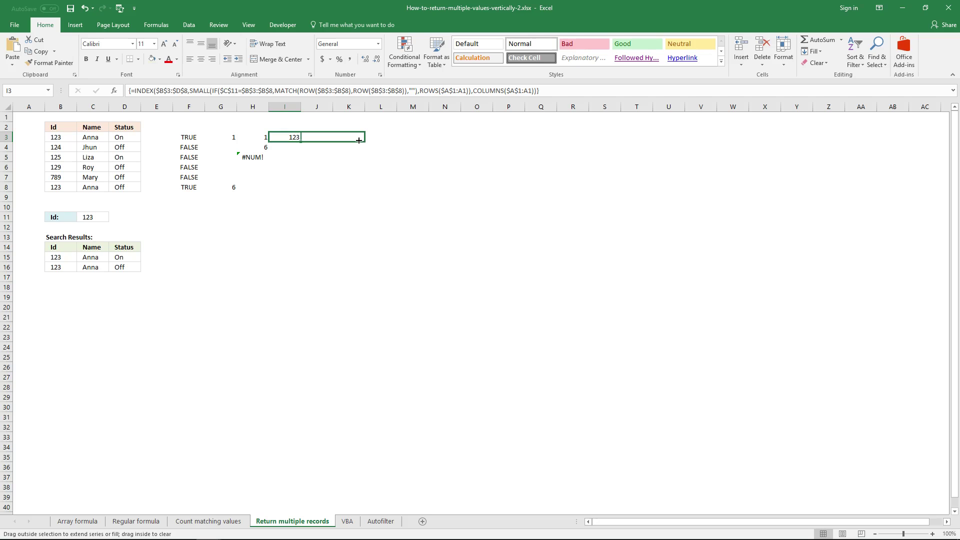
{"action": "left_click_drag", "start_coordinate": [358, 141], "coordinate": [359, 141]}
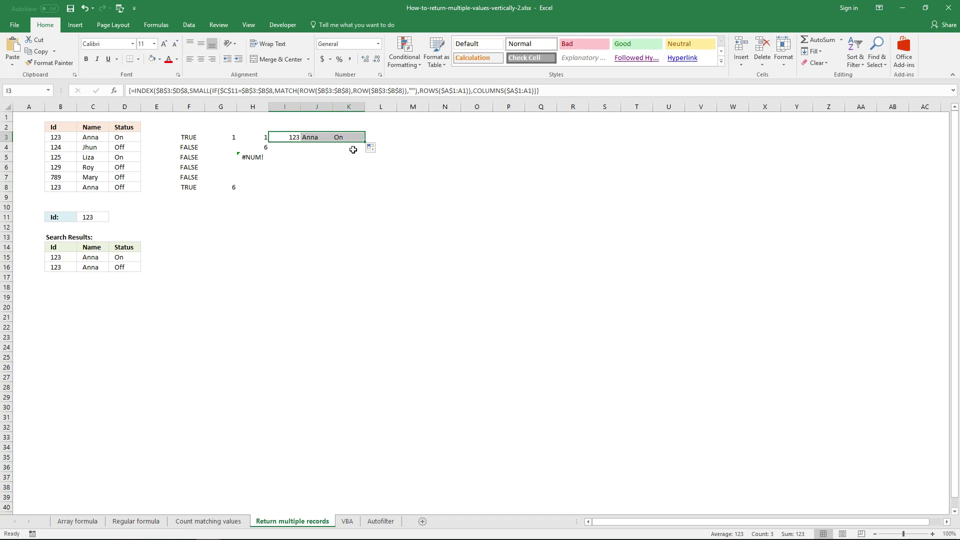
{"action": "left_click_drag", "start_coordinate": [366, 142], "coordinate": [363, 162]}
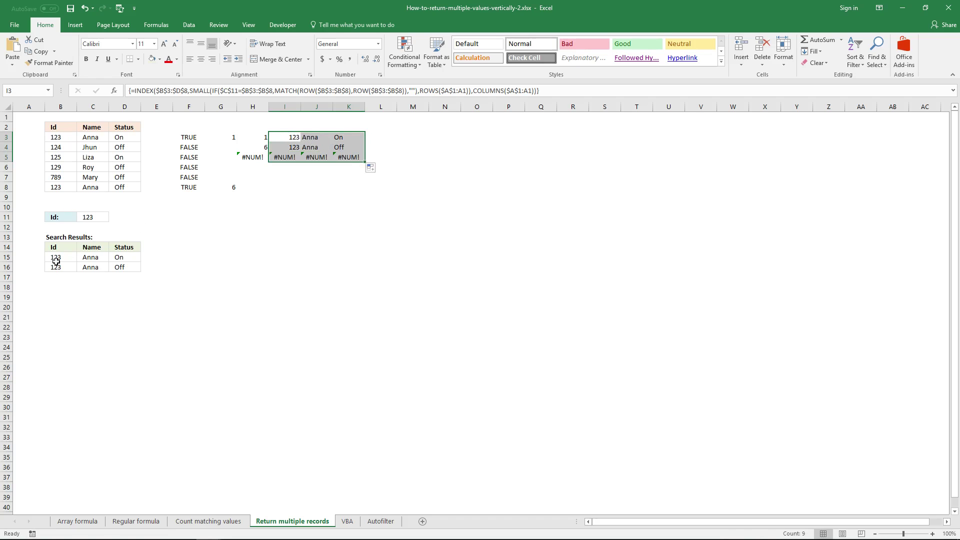
- Compare the search results in B15:D16 with the records returned in I3:K4
{"action": "left_click_drag", "start_coordinate": [55, 259], "coordinate": [115, 272]}
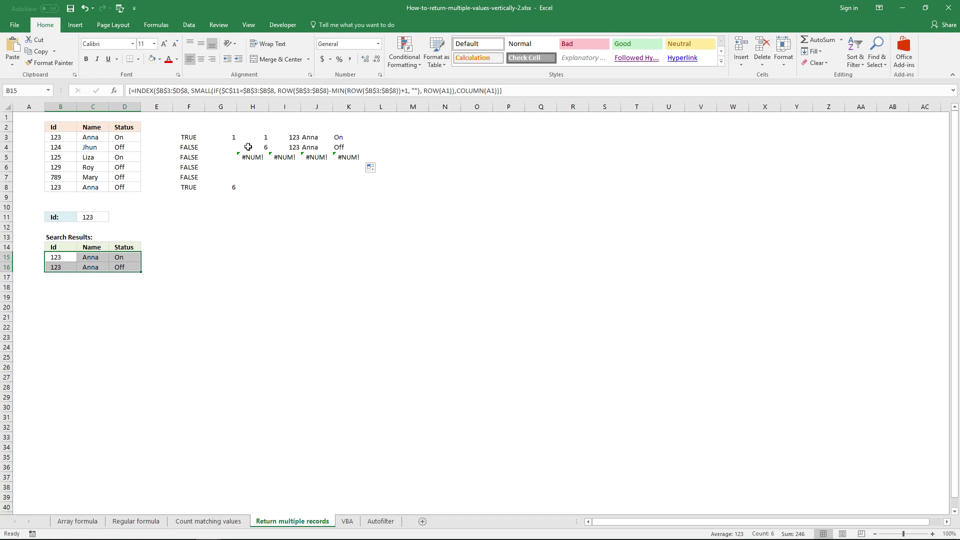
{"action": "left_click", "coordinate": [288, 138]}
{"action": "left_click_drag", "start_coordinate": [288, 138], "coordinate": [338, 150]}
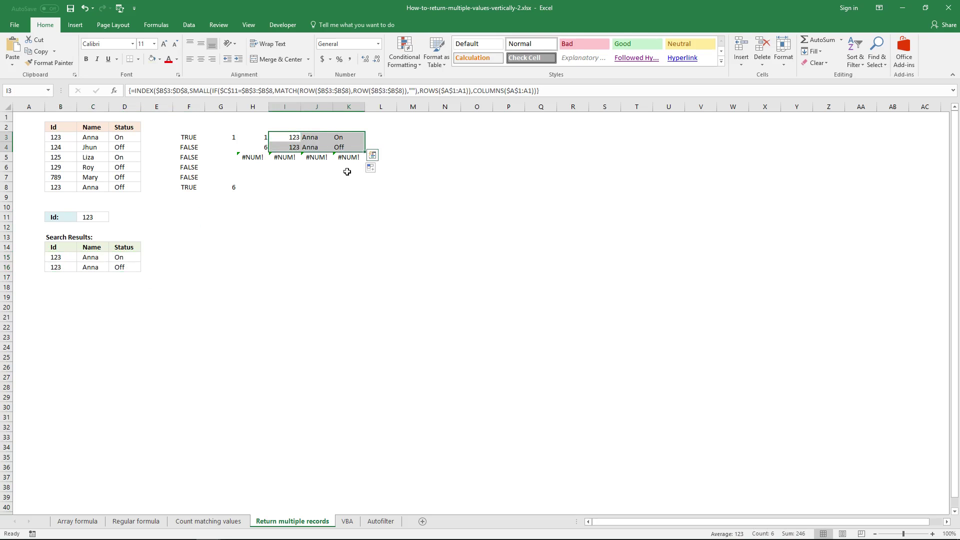